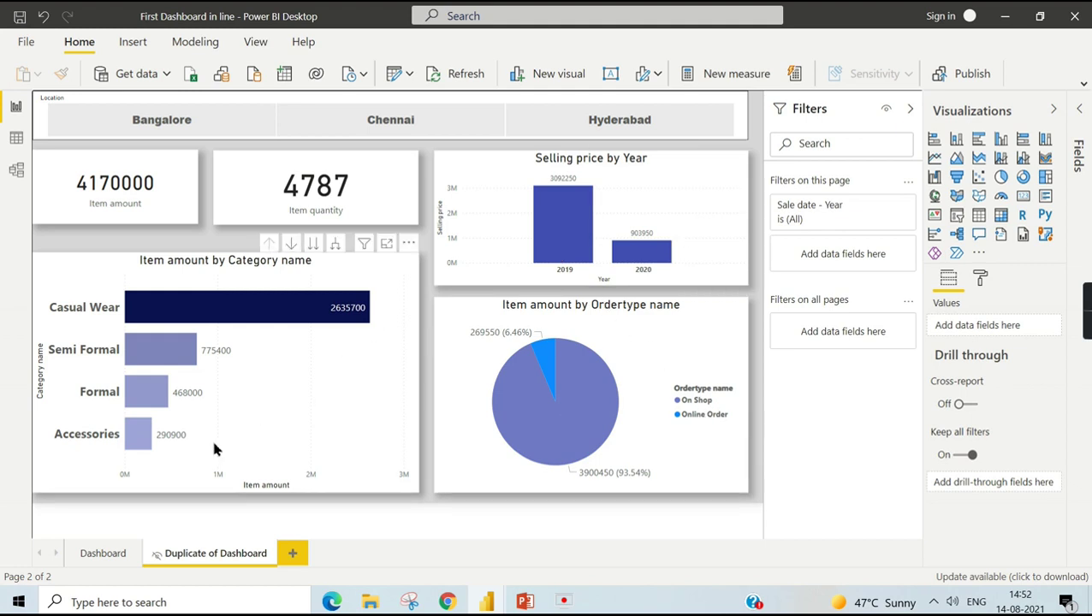
- Add a smart narrative to the empty area of the Dashboard page
{"action": "left_click", "coordinate": [103, 554]}
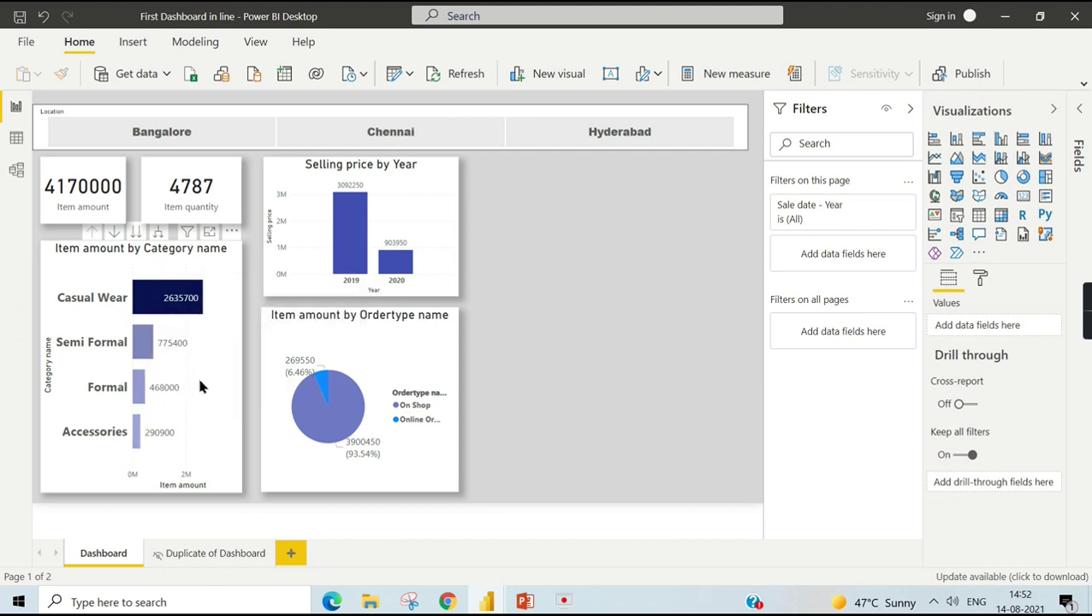
{"action": "left_click", "coordinate": [583, 291]}
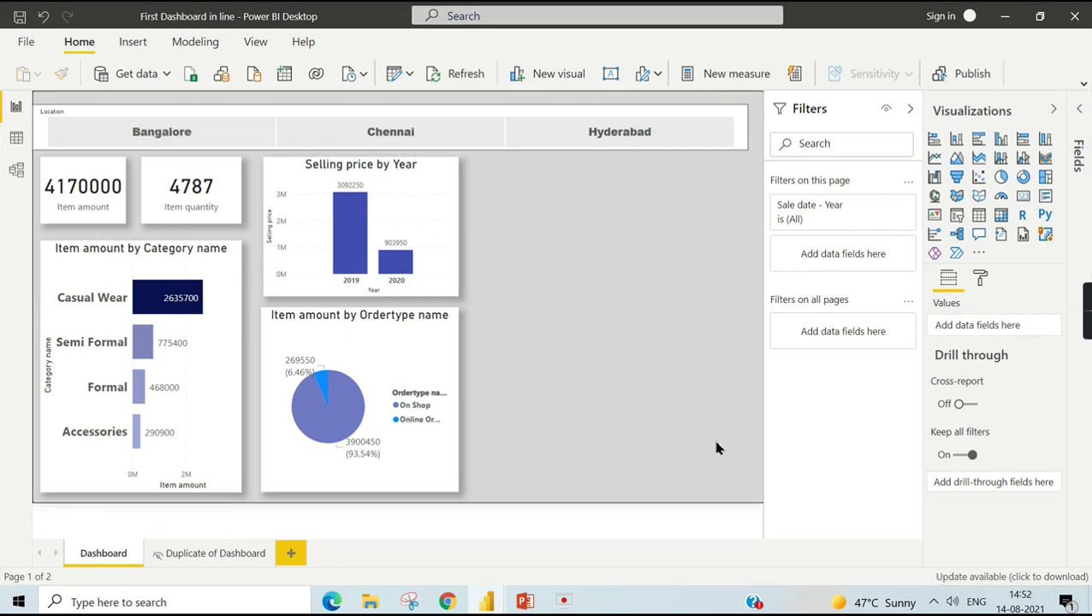
{"action": "left_click", "coordinate": [1000, 241]}
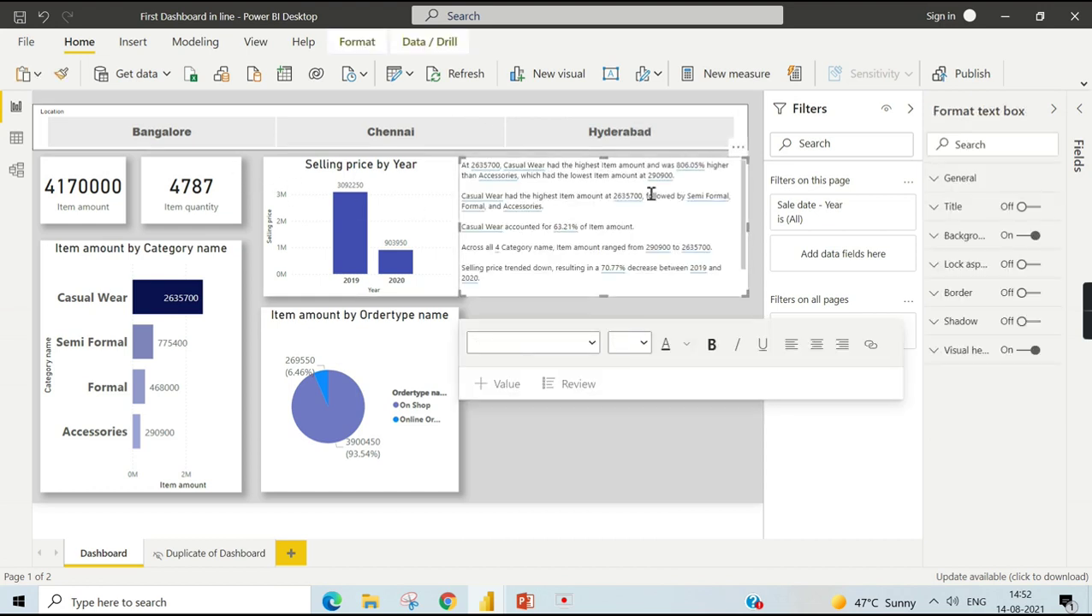
- Enlarge the narrative text box to fill the empty area beside the charts and set all its text to size 16
{"action": "left_click_drag", "start_coordinate": [750, 296], "coordinate": [757, 476]}
{"action": "left_click", "coordinate": [642, 378]}
{"action": "key", "text": "ctrl+a"}
{"action": "left_click", "coordinate": [647, 464]}
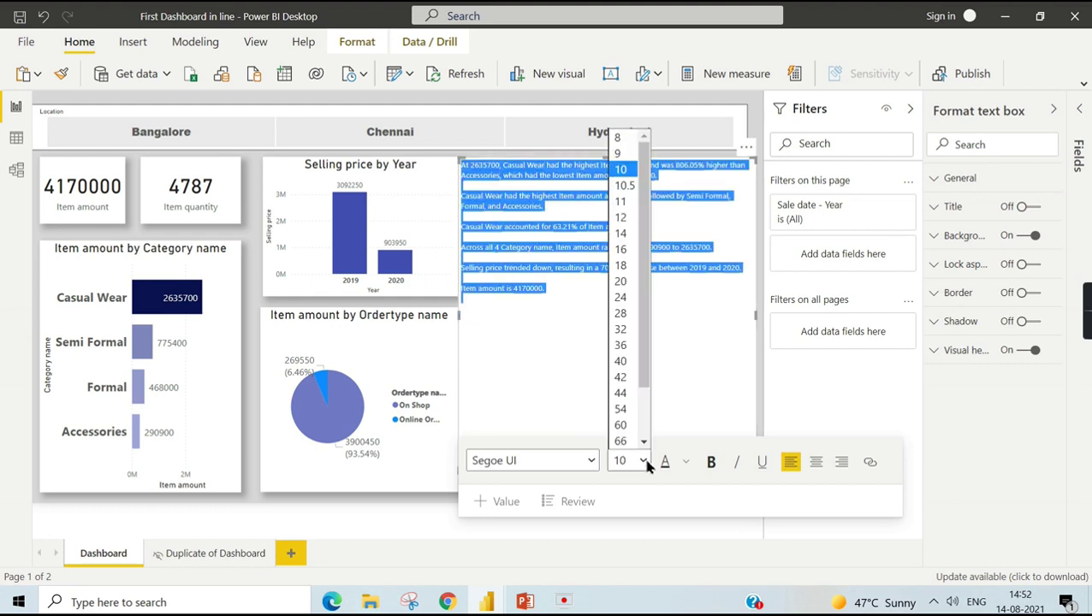
{"action": "left_click", "coordinate": [623, 248]}
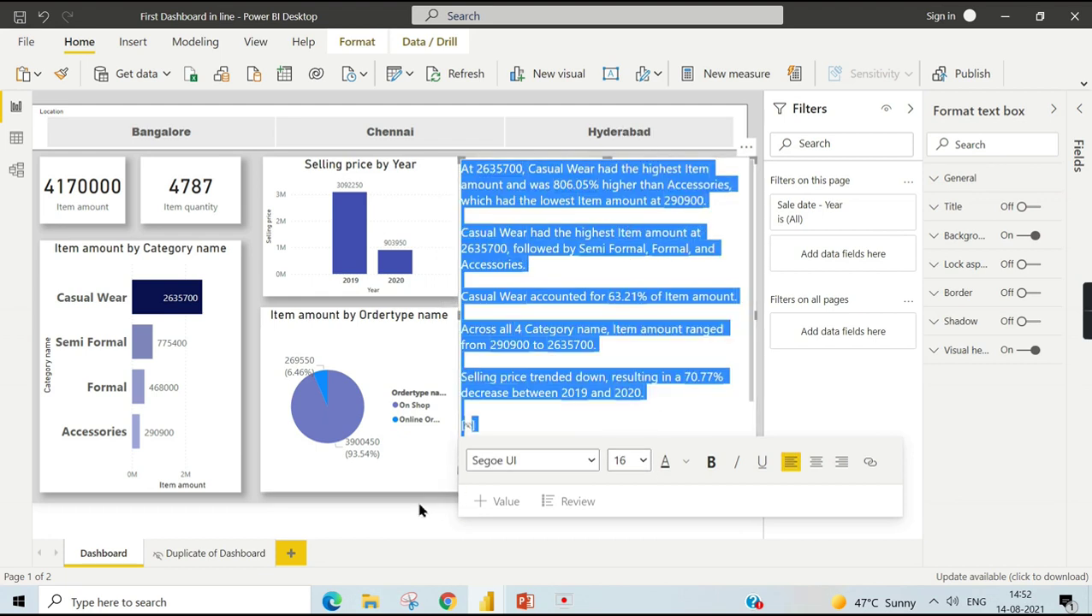
{"action": "left_click", "coordinate": [765, 425]}
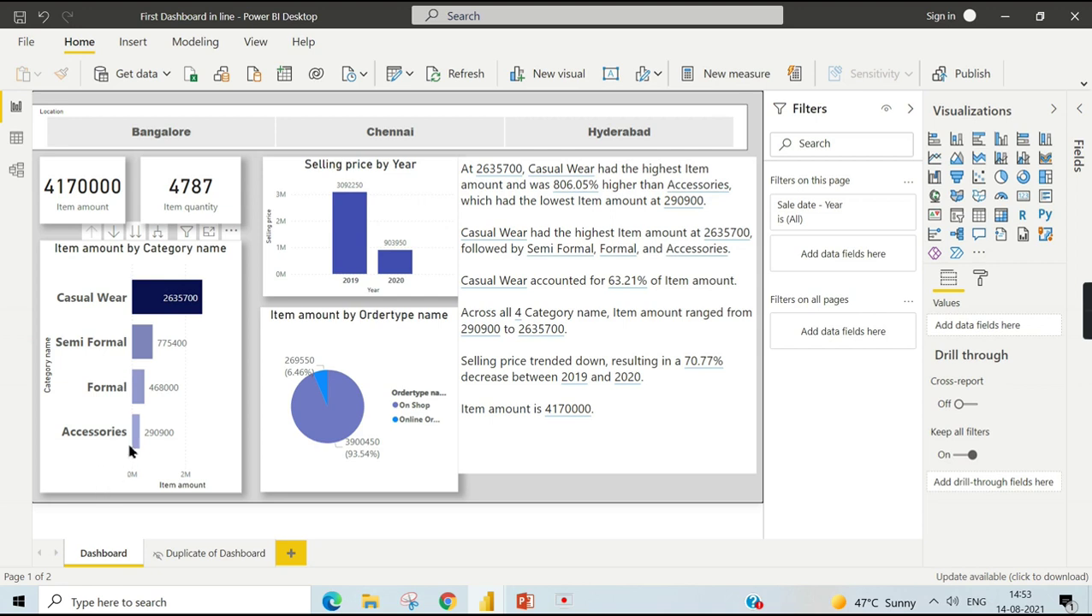
- Examine how the narrative responds when filtering by Online Order, On Shop and the year 2019
{"action": "mouse_move", "coordinate": [134, 456]}
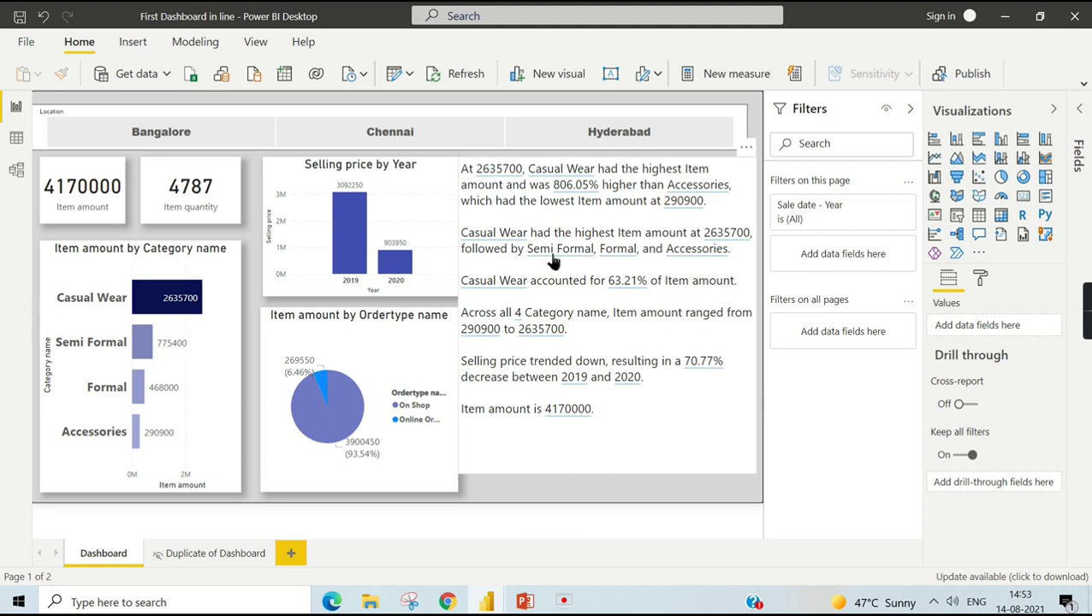
{"action": "left_click", "coordinate": [677, 436]}
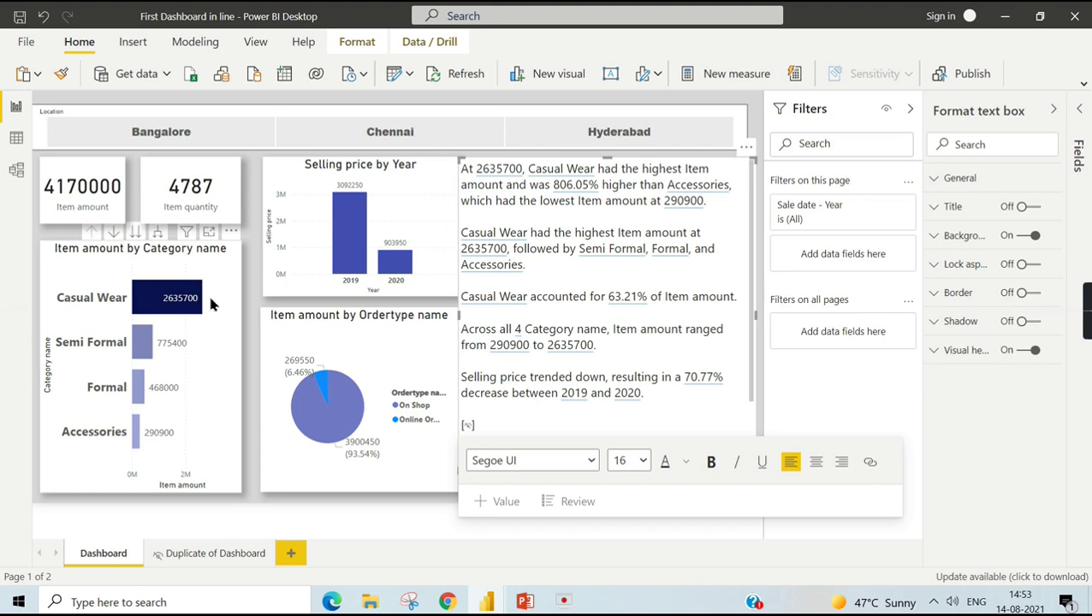
{"action": "left_click", "coordinate": [322, 391]}
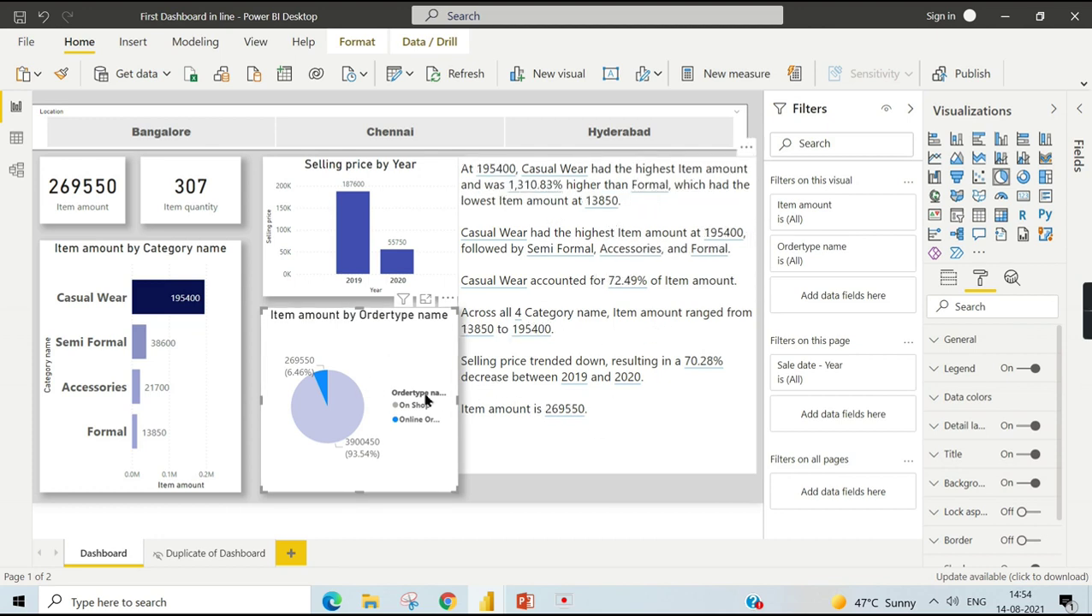
{"action": "left_click", "coordinate": [358, 402]}
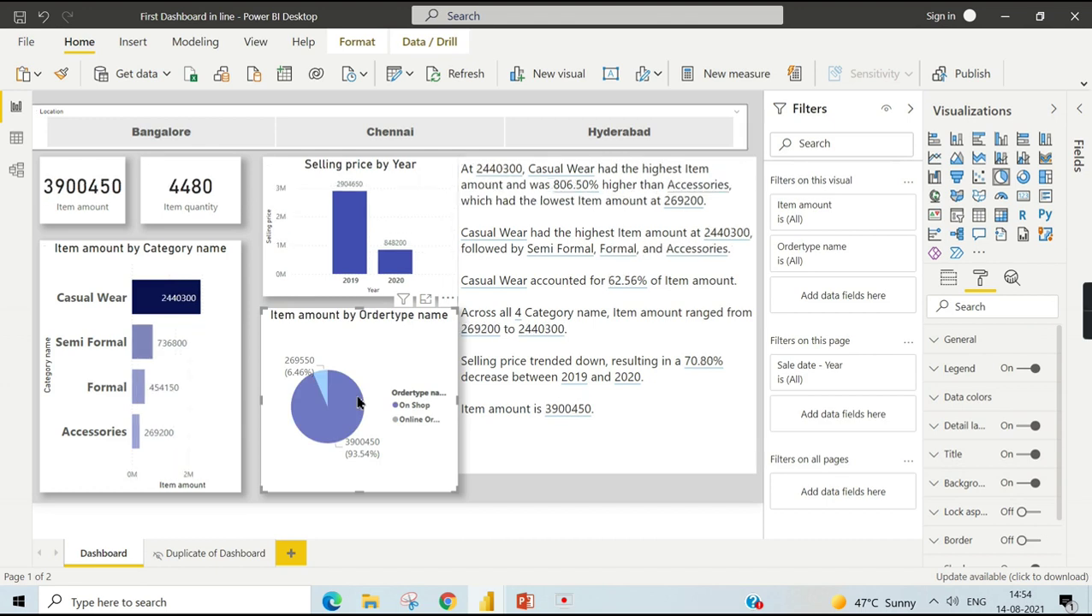
{"action": "left_click", "coordinate": [361, 250]}
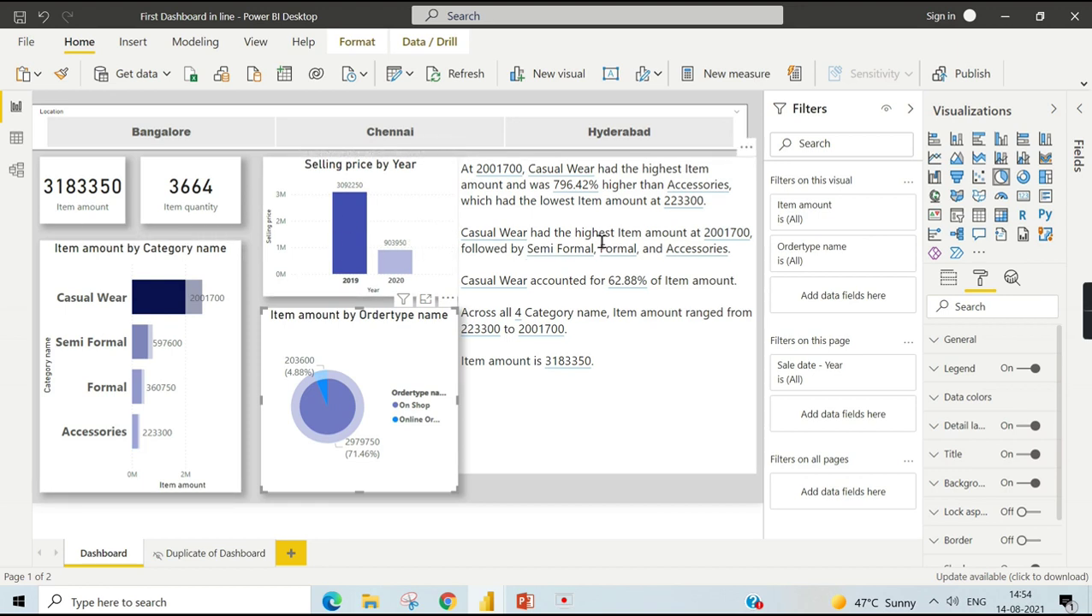
- Add the line "The total sales in chennai" at the end of the narrative text
{"action": "left_click", "coordinate": [634, 370]}
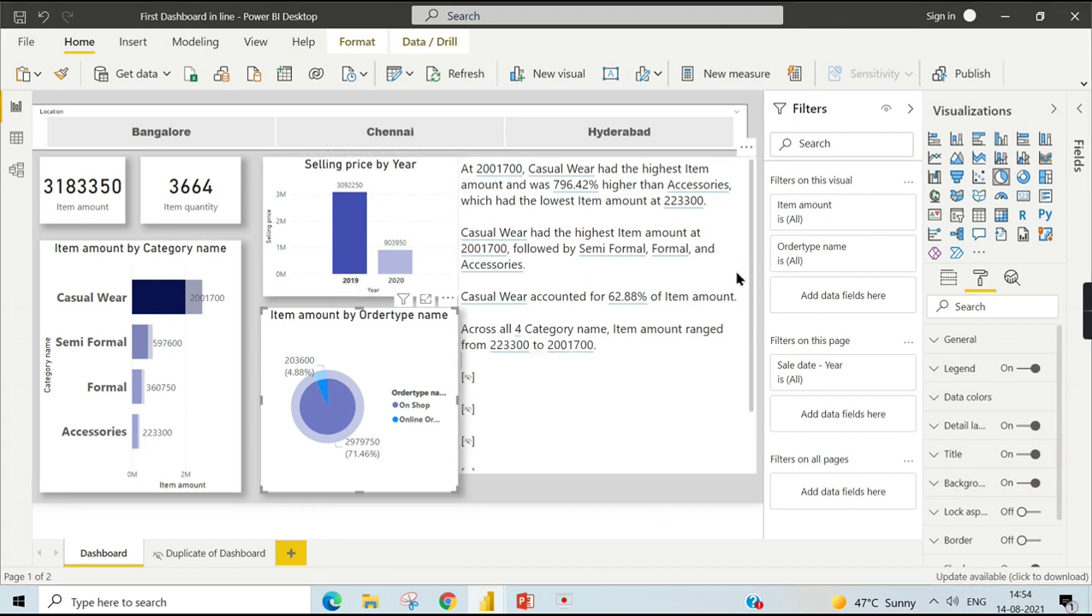
{"action": "left_click", "coordinate": [518, 411]}
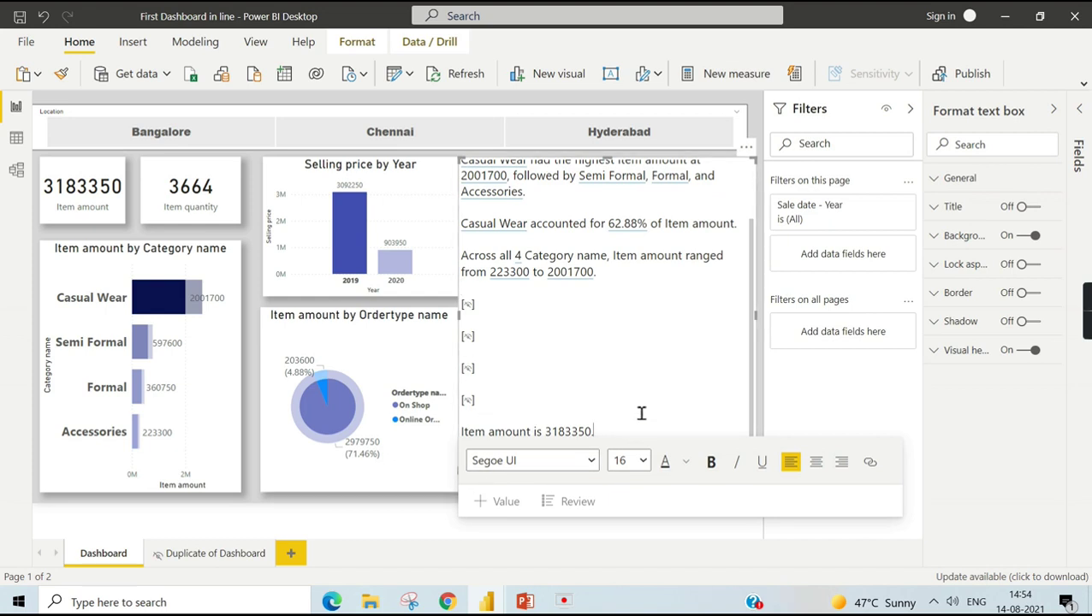
{"action": "scroll", "coordinate": [641, 413], "scroll_direction": "down", "scroll_amount": 2}
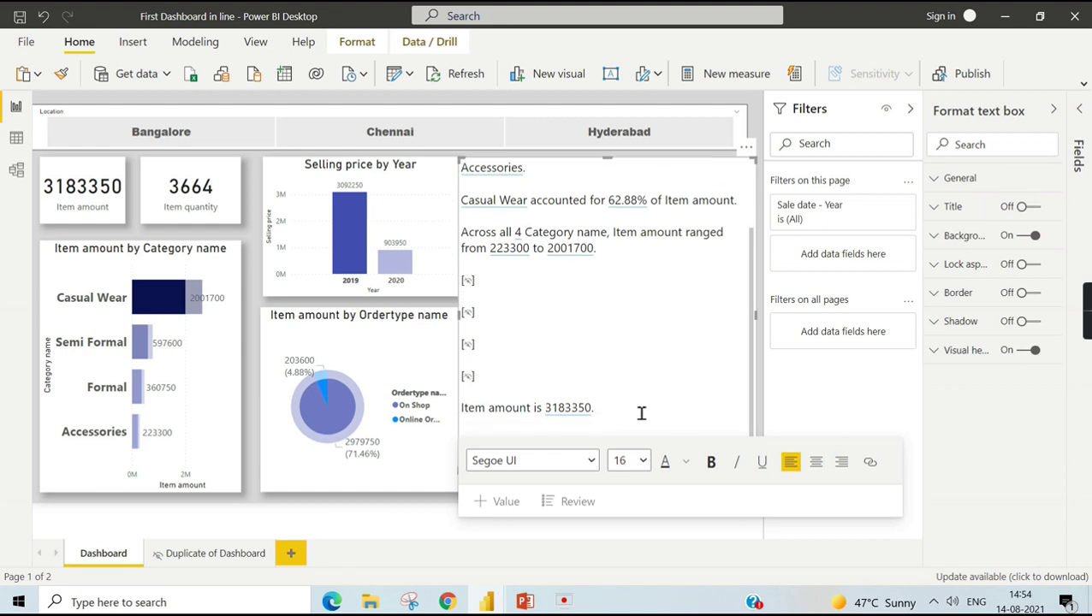
{"action": "scroll", "coordinate": [587, 402], "scroll_direction": "down", "scroll_amount": 1}
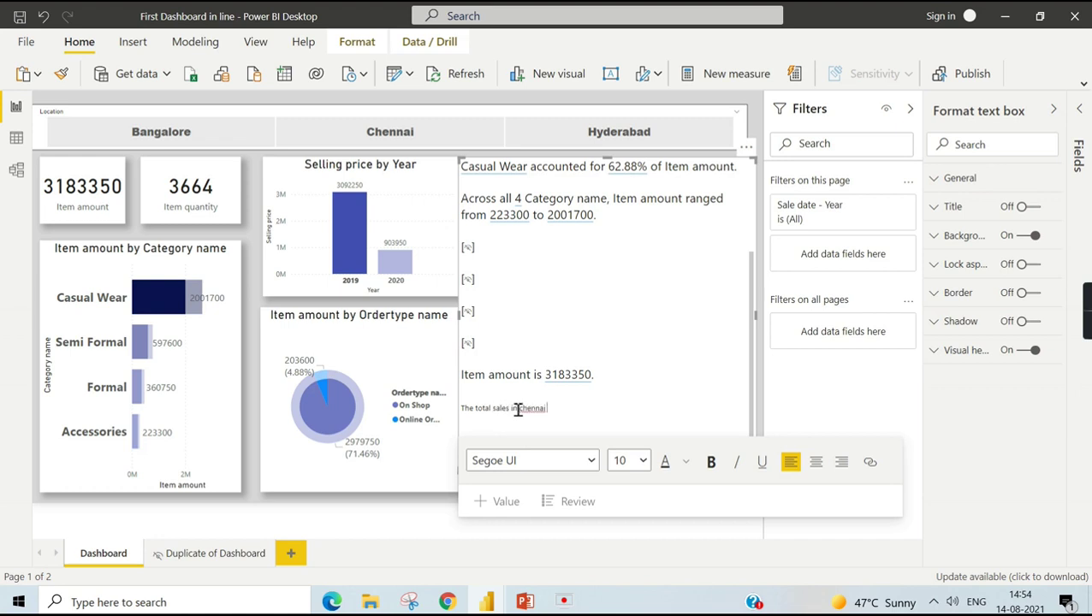
{"action": "right_click", "coordinate": [533, 409]}
{"action": "scroll", "coordinate": [520, 417], "scroll_direction": "up", "scroll_amount": 3}
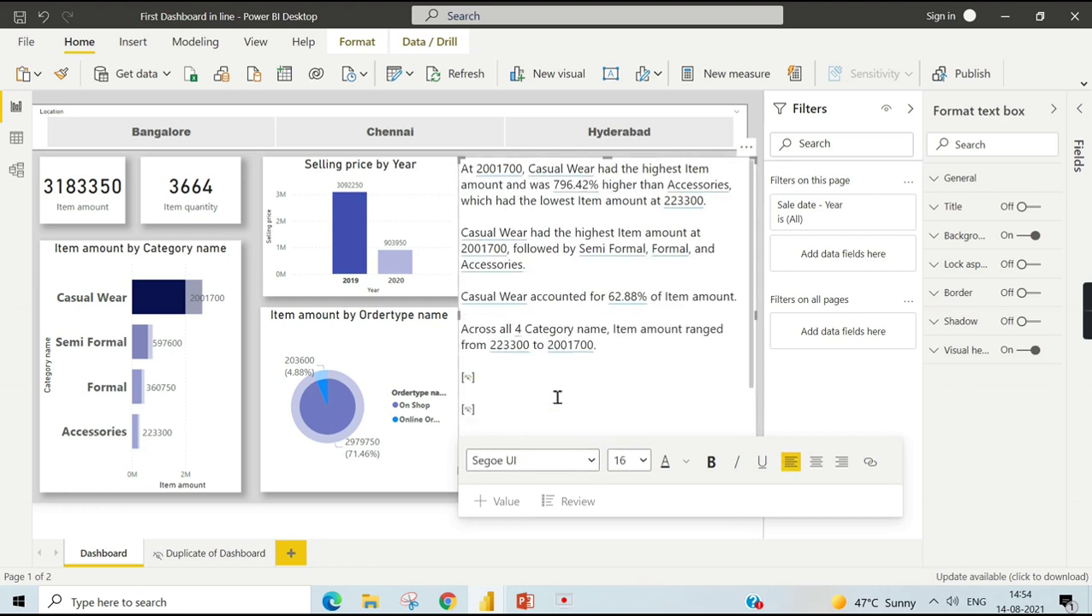
{"action": "scroll", "coordinate": [633, 426], "scroll_direction": "down", "scroll_amount": 3}
{"action": "left_click", "coordinate": [573, 428]}
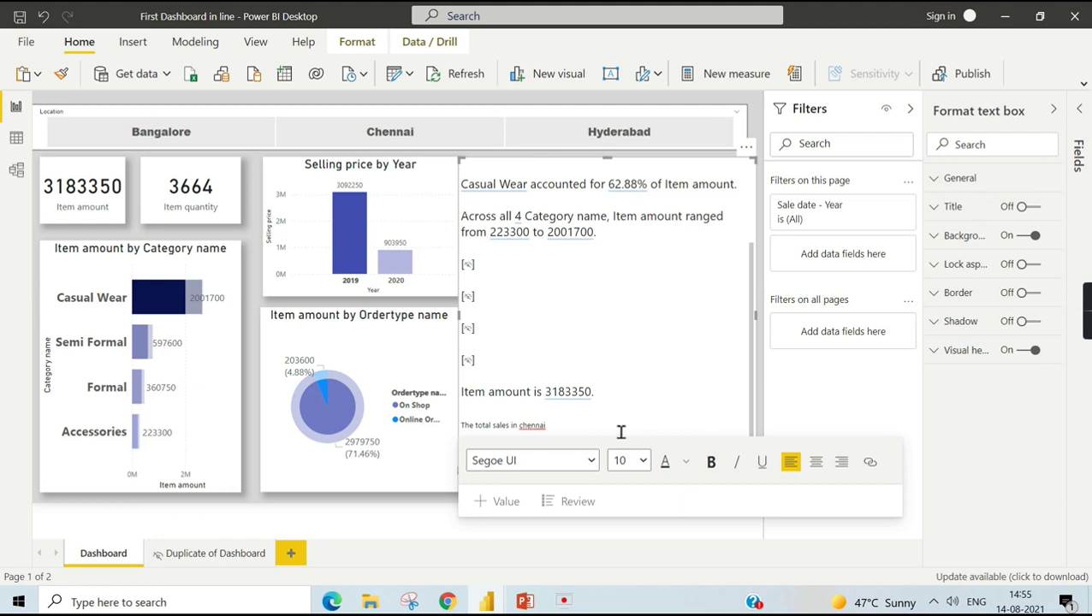
{"action": "scroll", "coordinate": [599, 265], "scroll_direction": "up", "scroll_amount": 1}
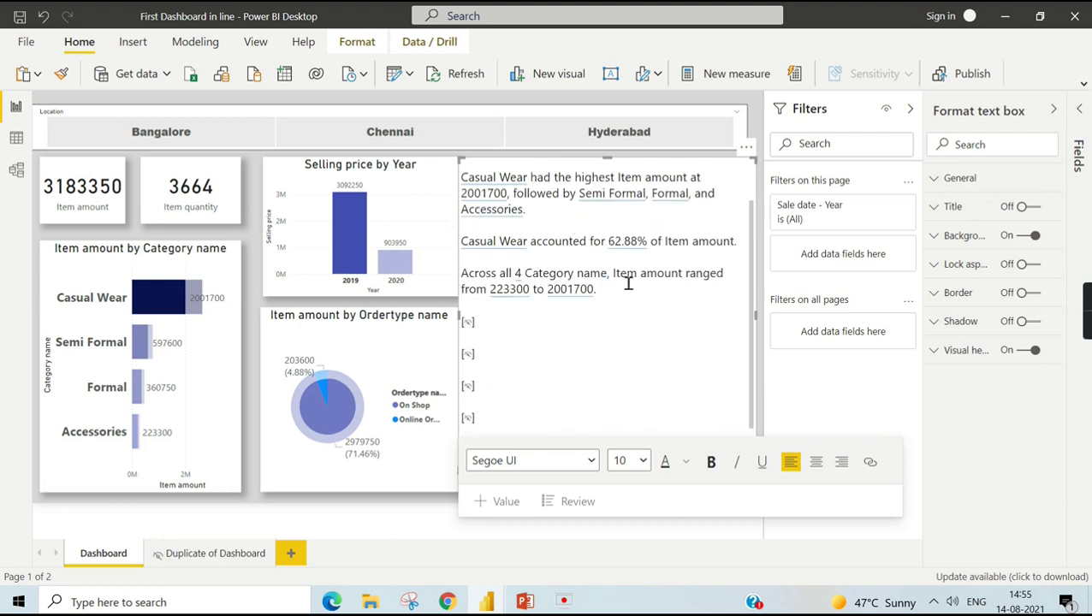
{"action": "scroll", "coordinate": [631, 317], "scroll_direction": "down", "scroll_amount": 1}
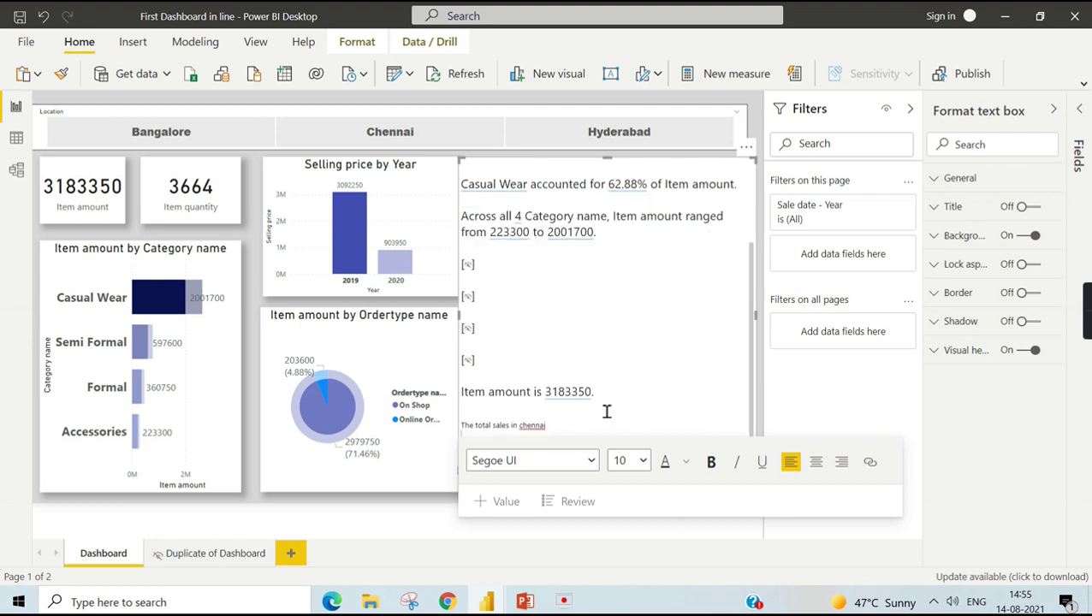
{"action": "double_click", "coordinate": [536, 425]}
{"action": "type", "text": "chennai"}
- Insert a dynamic value calculated as "total Item amount in Chennai" at the end of the total sales line
{"action": "left_click", "coordinate": [504, 501]}
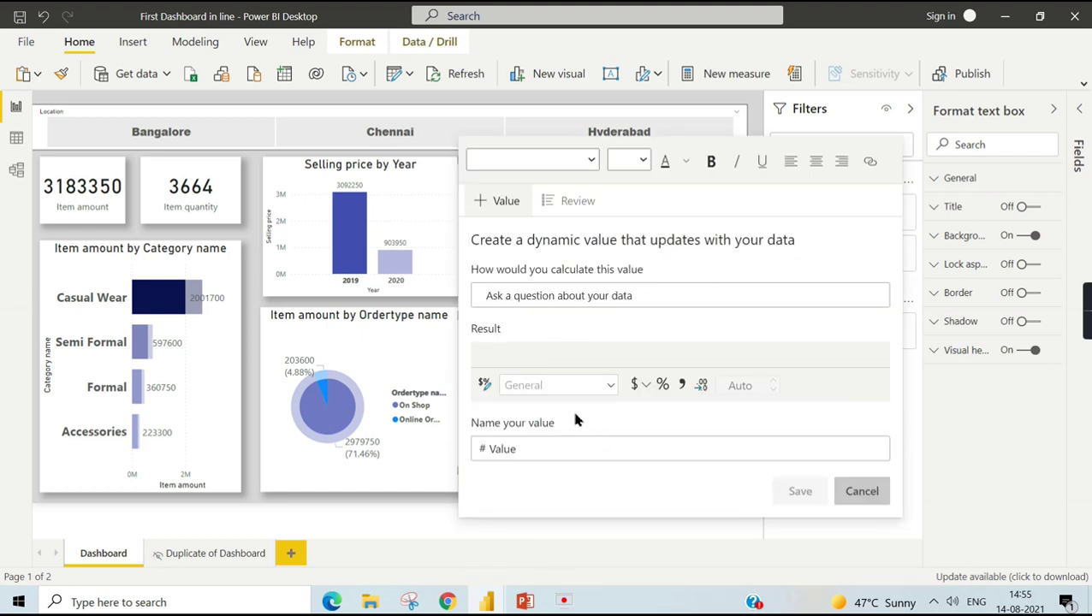
{"action": "left_click", "coordinate": [528, 294]}
{"action": "type", "text": "t"}
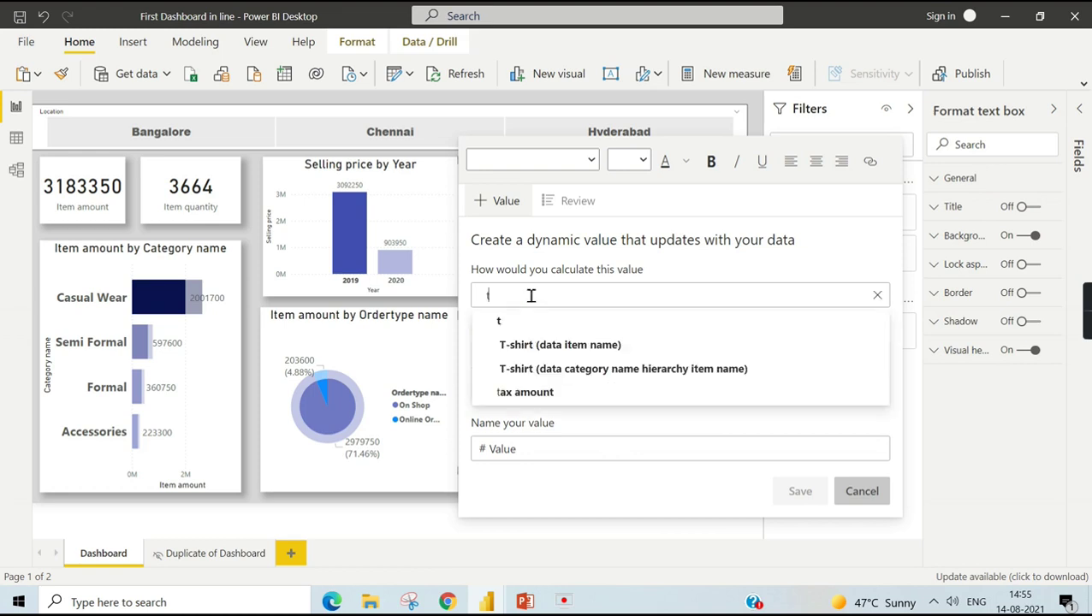
{"action": "type", "text": "otal It"}
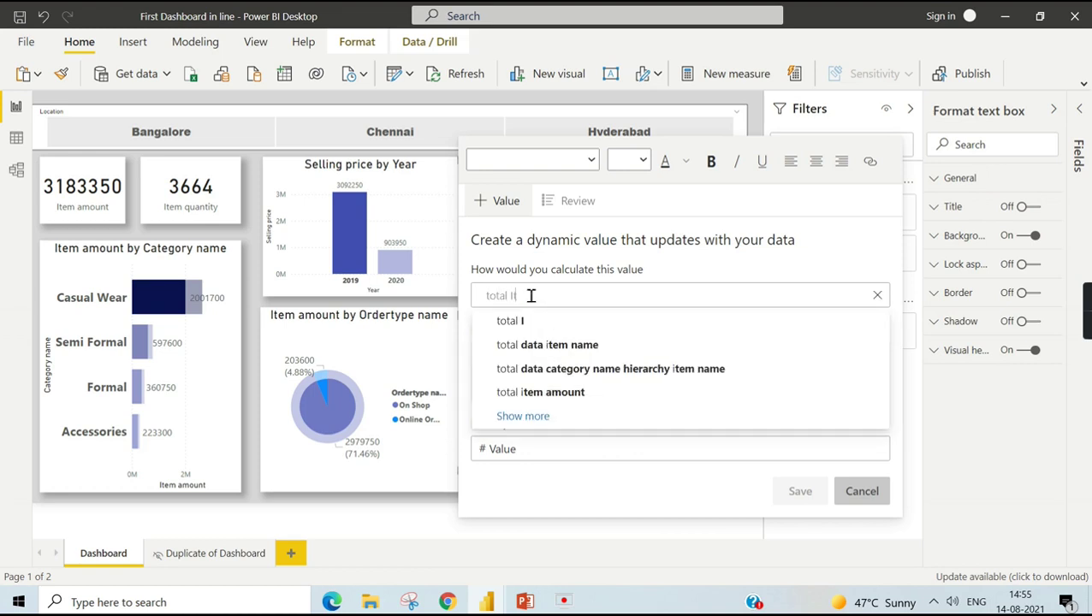
{"action": "type", "text": "em amount"}
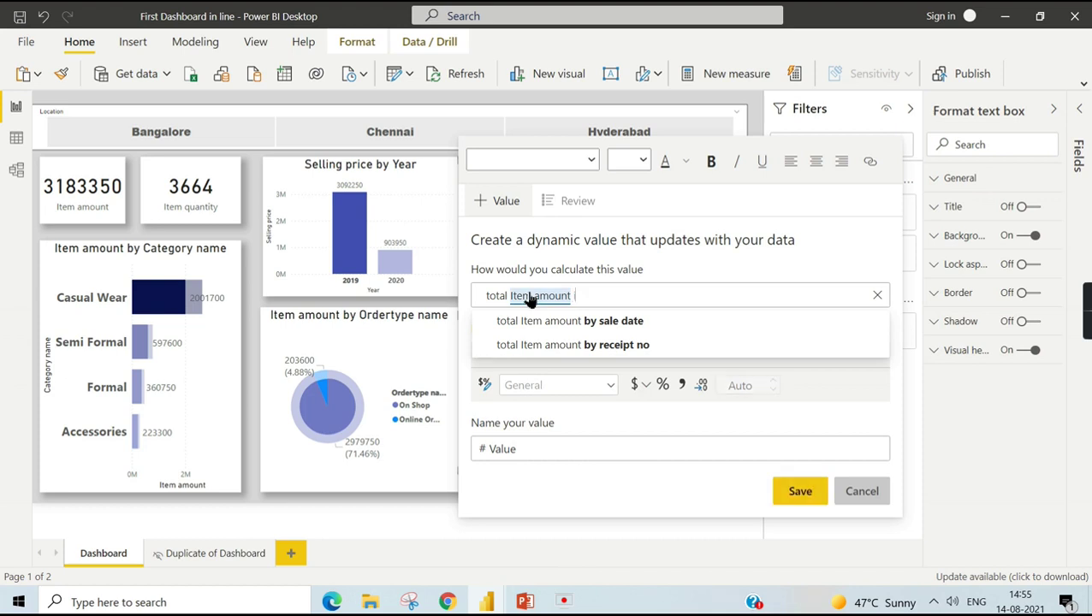
{"action": "type", "text": " in che"}
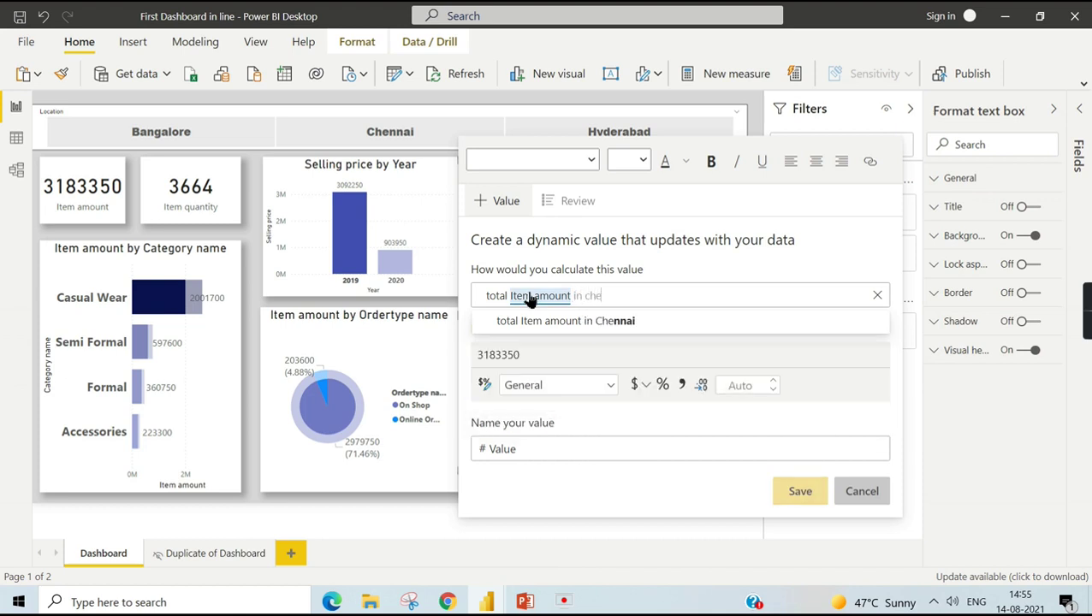
{"action": "left_click", "coordinate": [632, 321]}
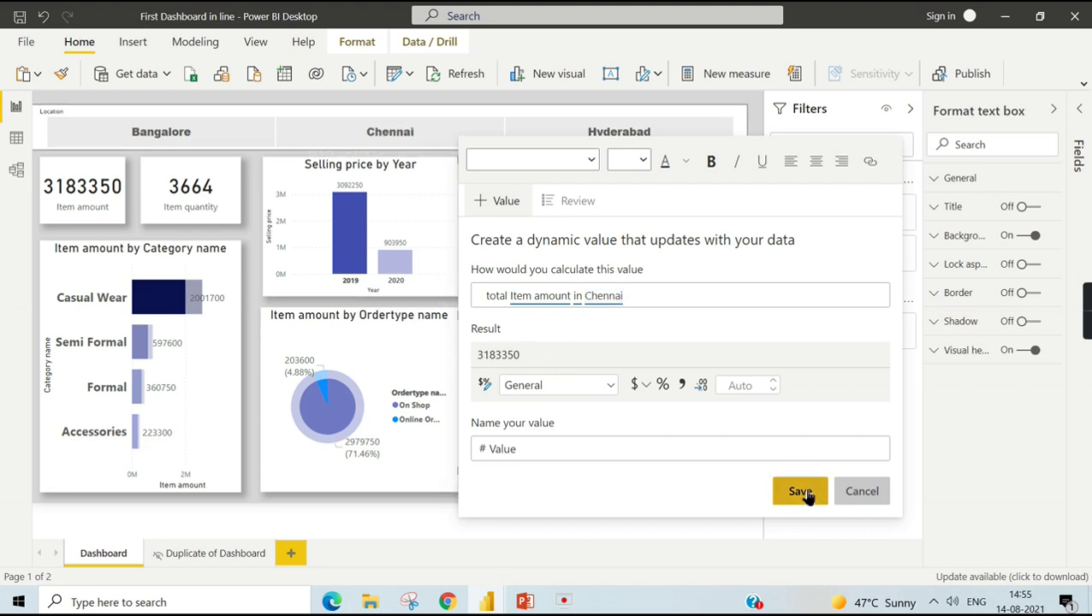
{"action": "key", "text": "Return"}
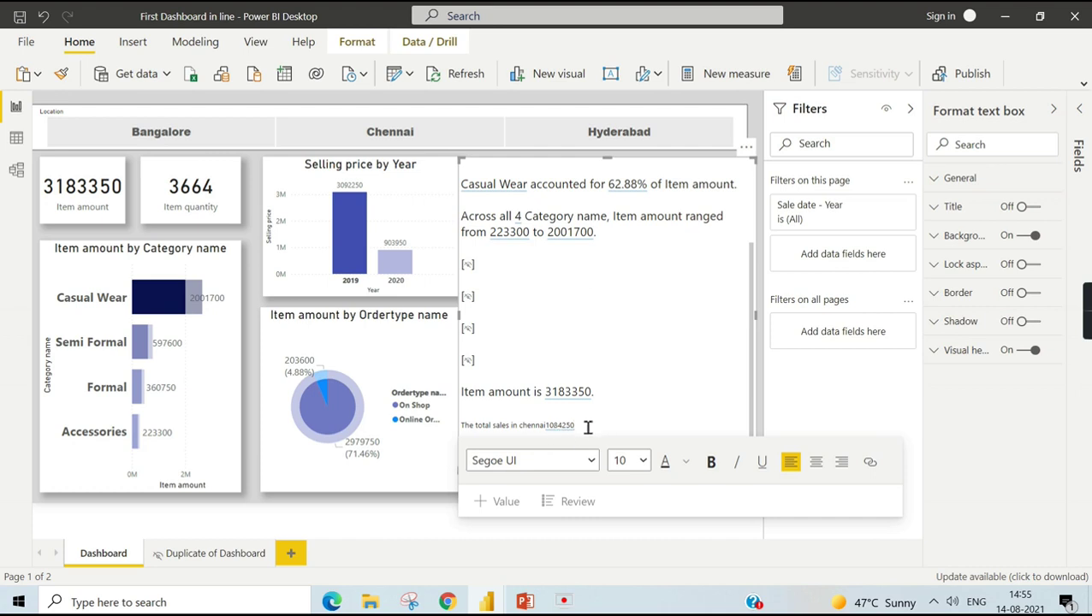
{"action": "left_click", "coordinate": [500, 502]}
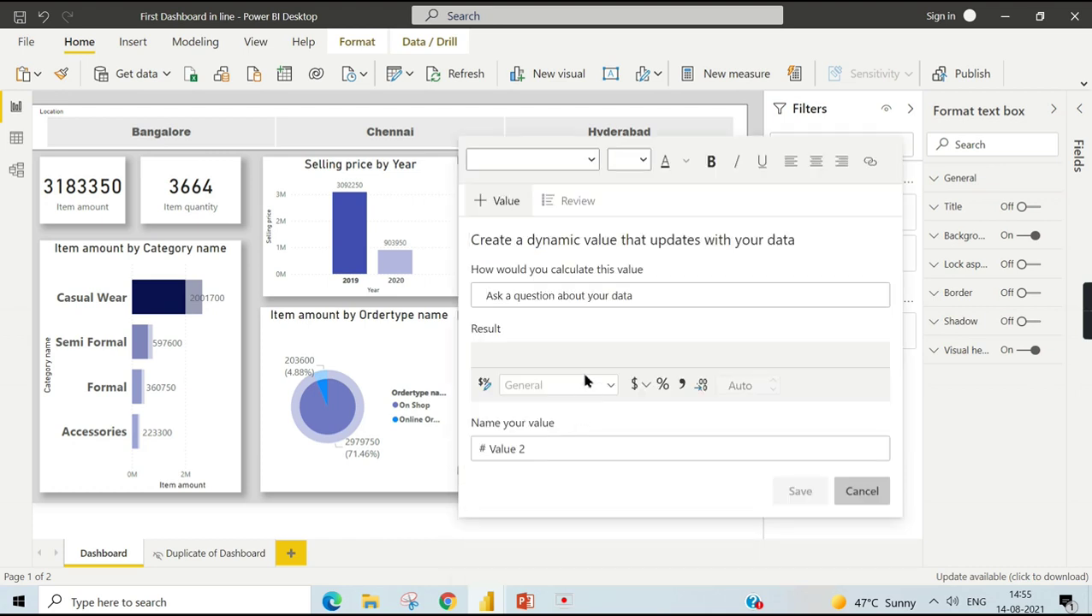
{"action": "left_click", "coordinate": [880, 493]}
- Set the total sales line, including its dynamic value, to font size 16
{"action": "scroll", "coordinate": [608, 428], "scroll_direction": "down", "scroll_amount": 1}
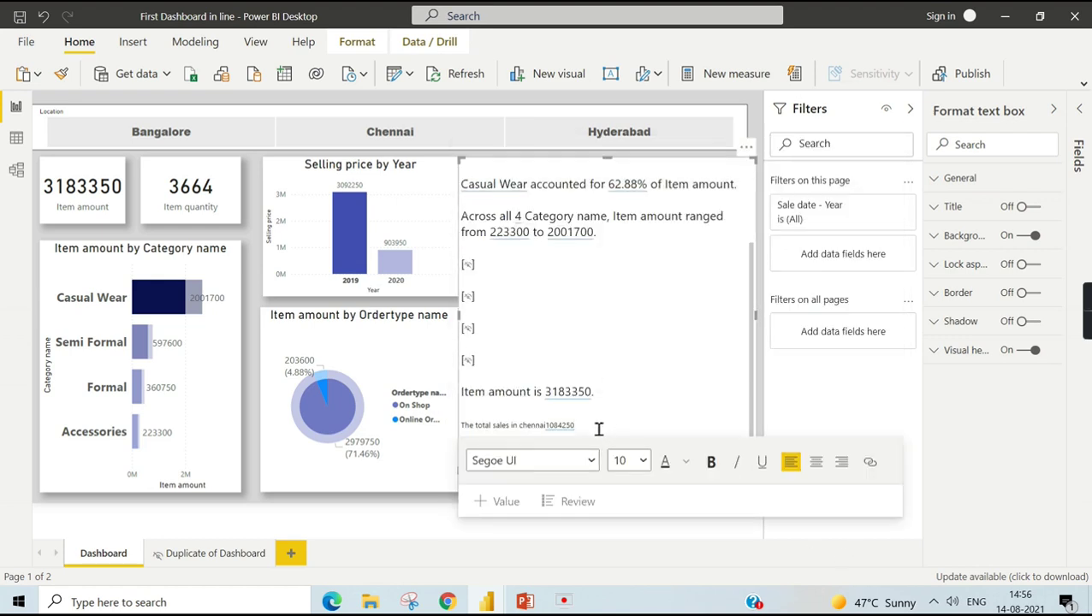
{"action": "left_click_drag", "start_coordinate": [600, 428], "coordinate": [515, 426]}
{"action": "left_click", "coordinate": [493, 417]}
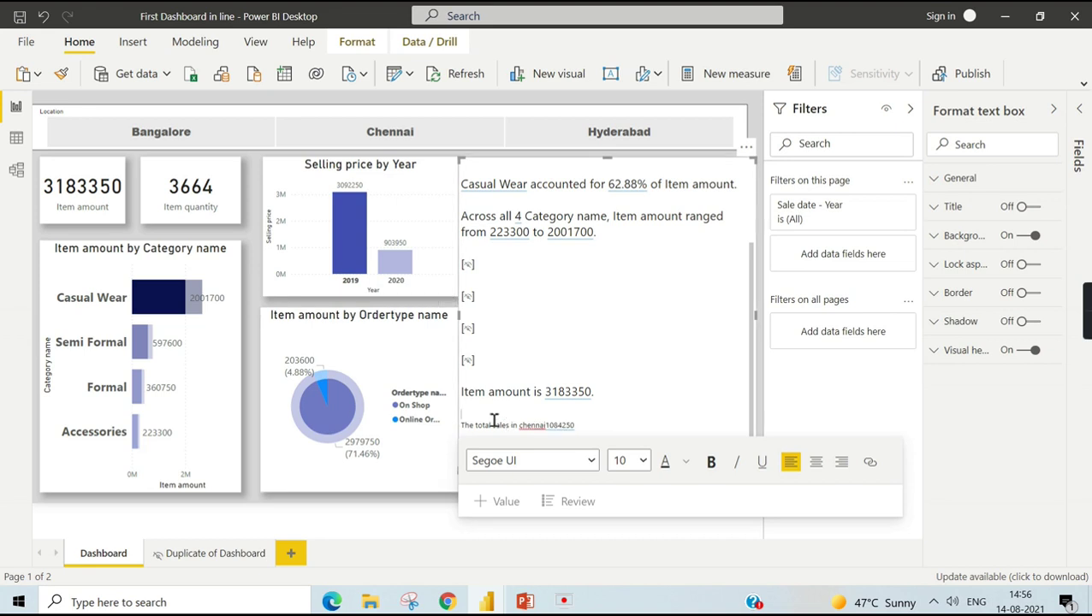
{"action": "left_click", "coordinate": [602, 429], "text": "shift"}
{"action": "left_click", "coordinate": [642, 461]}
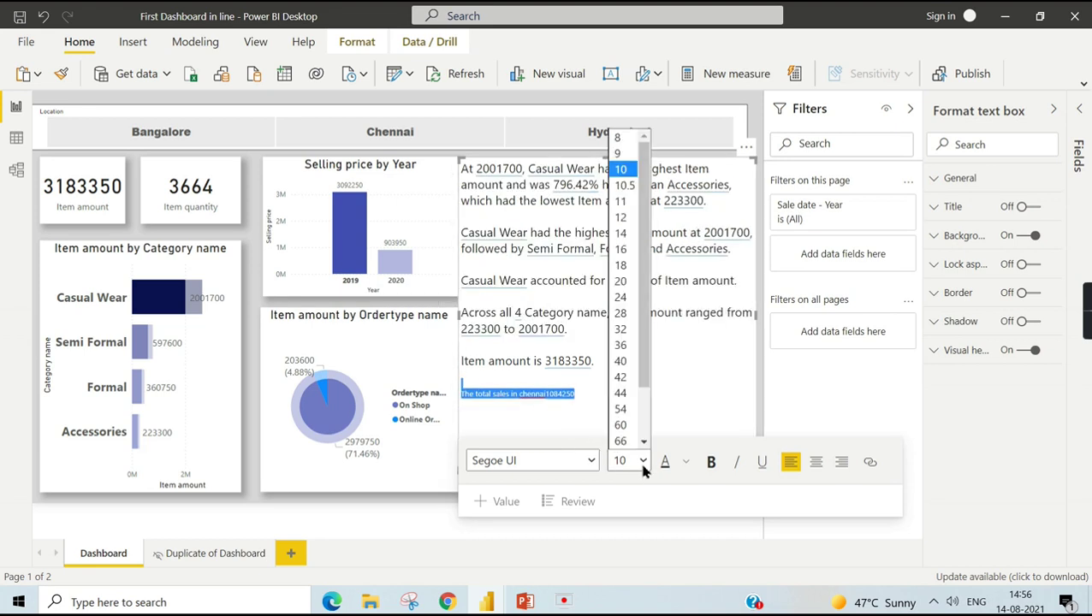
{"action": "left_click", "coordinate": [634, 250]}
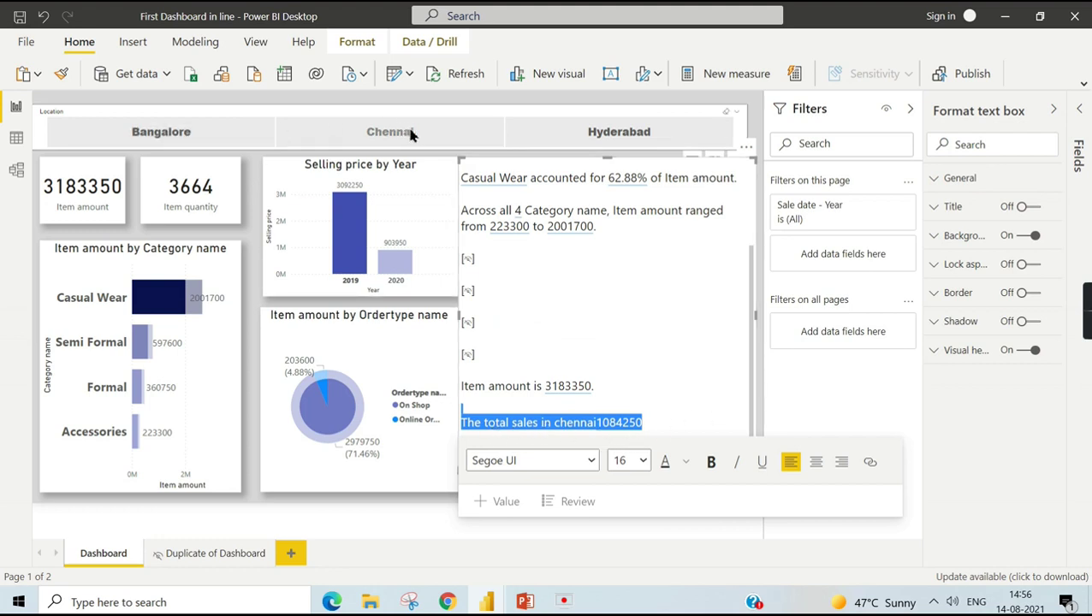
- Check how the total sales line responds to filtering by Chennai and 2020, and to clearing the Chennai filter
{"action": "left_click", "coordinate": [445, 146]}
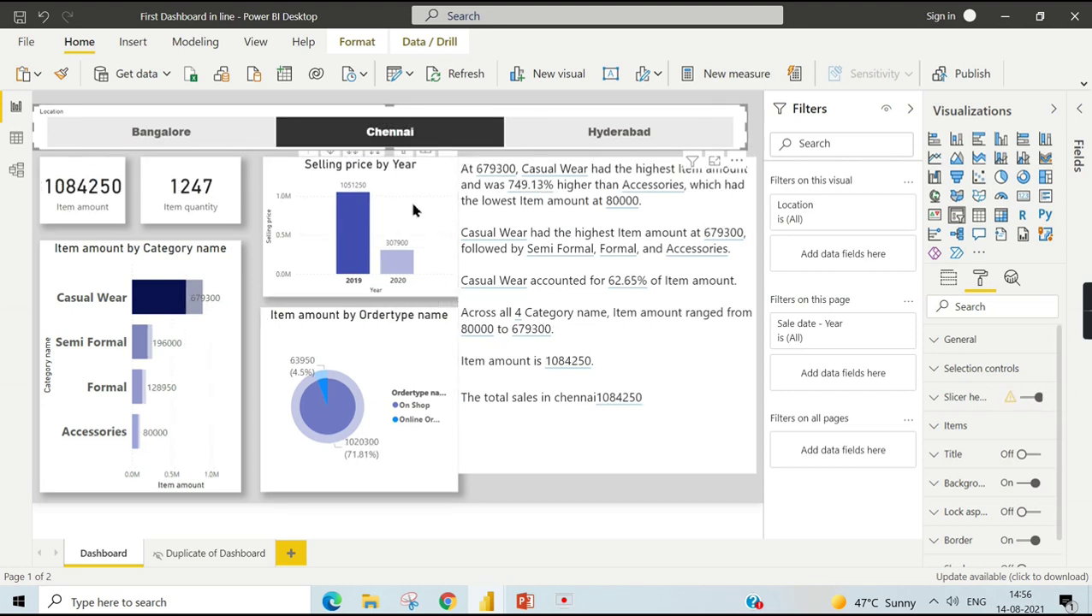
{"action": "left_click", "coordinate": [395, 267]}
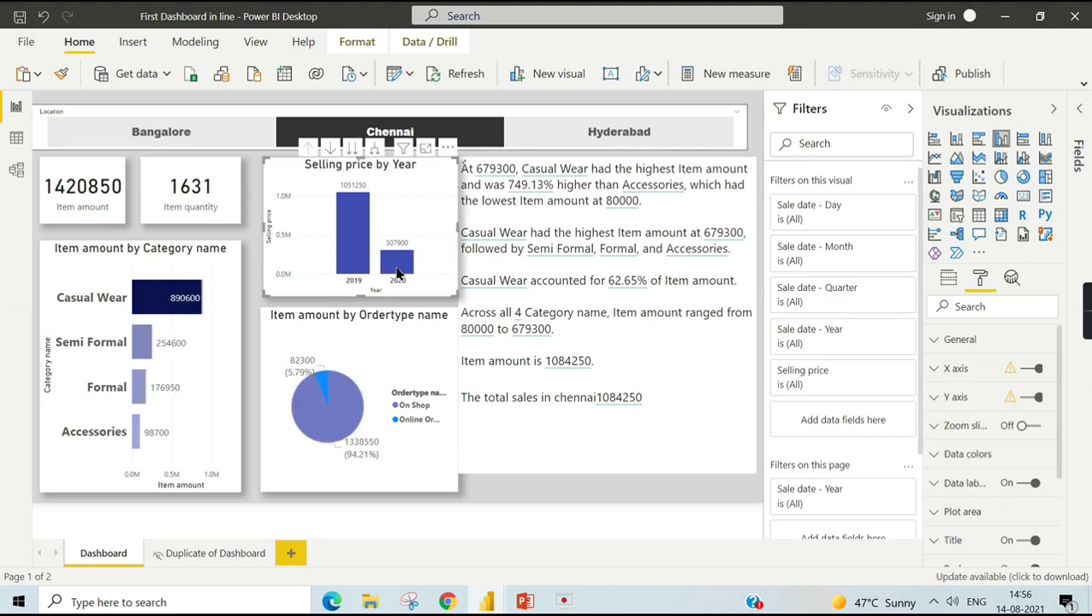
{"action": "left_click", "coordinate": [401, 268]}
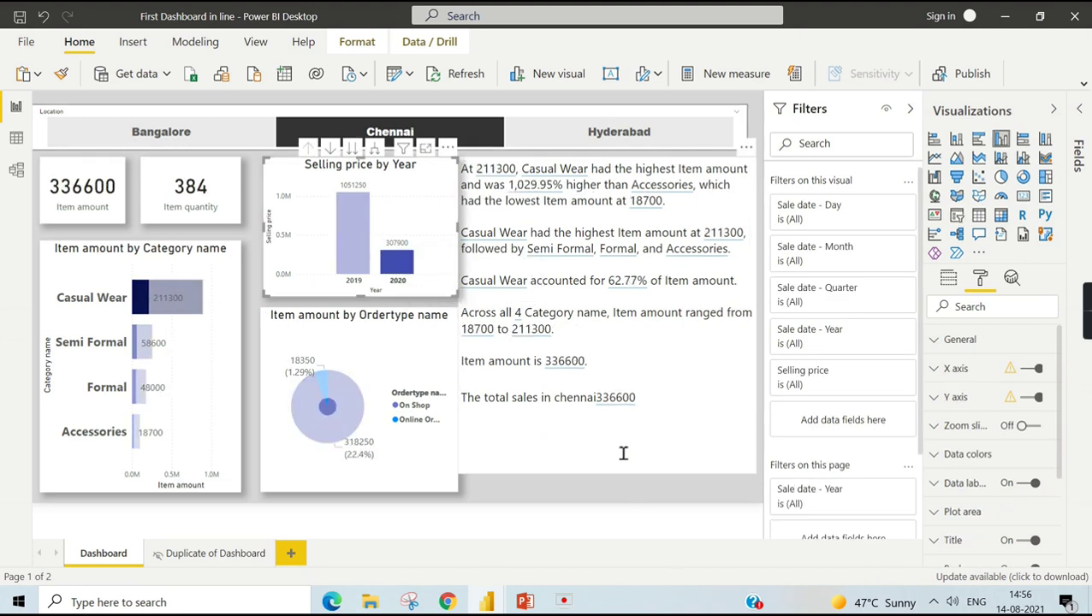
{"action": "left_click", "coordinate": [447, 135]}
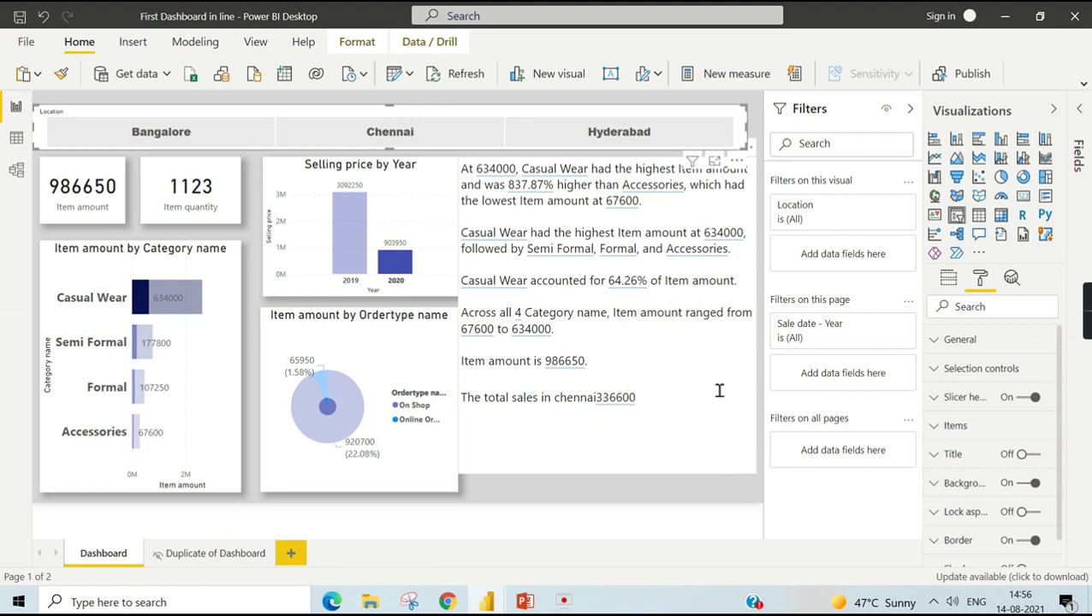
- Format the dynamic value in the total sales line as $ English (United States) currency and save it
{"action": "double_click", "coordinate": [629, 406]}
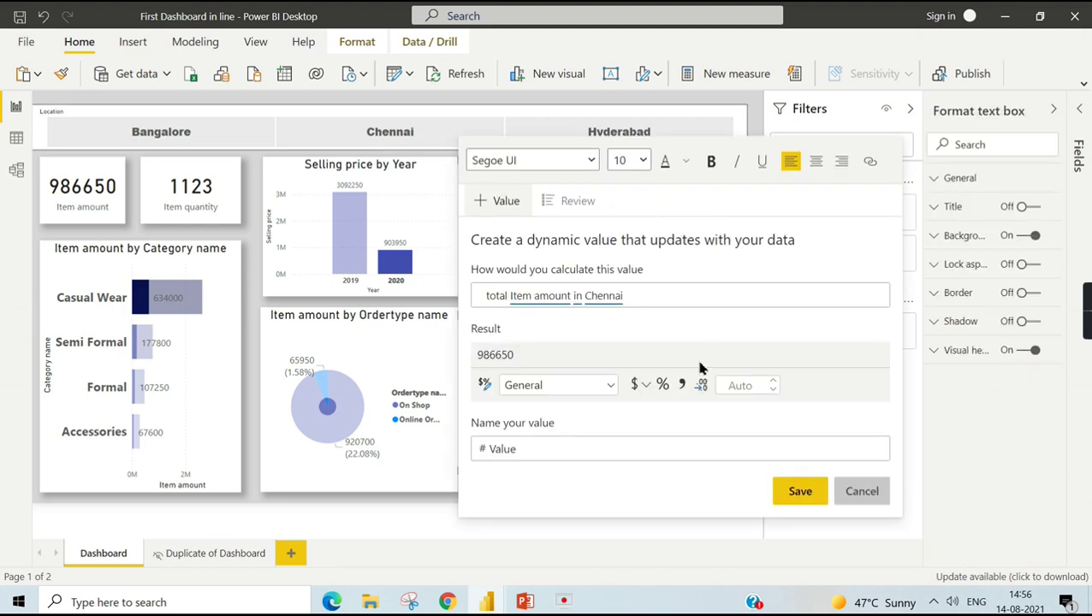
{"action": "left_click", "coordinate": [709, 453]}
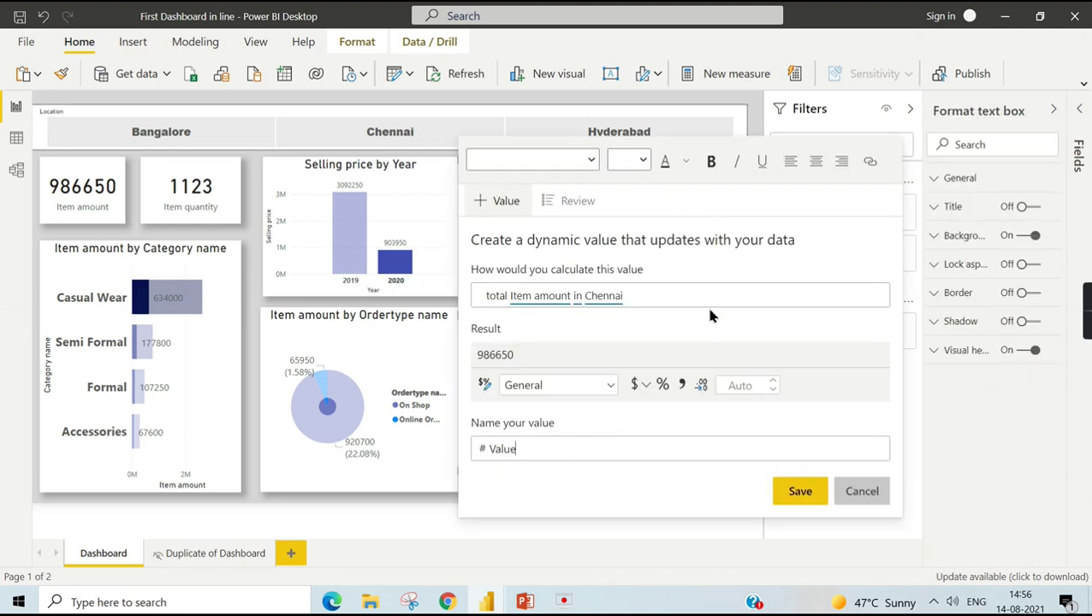
{"action": "left_click", "coordinate": [648, 387]}
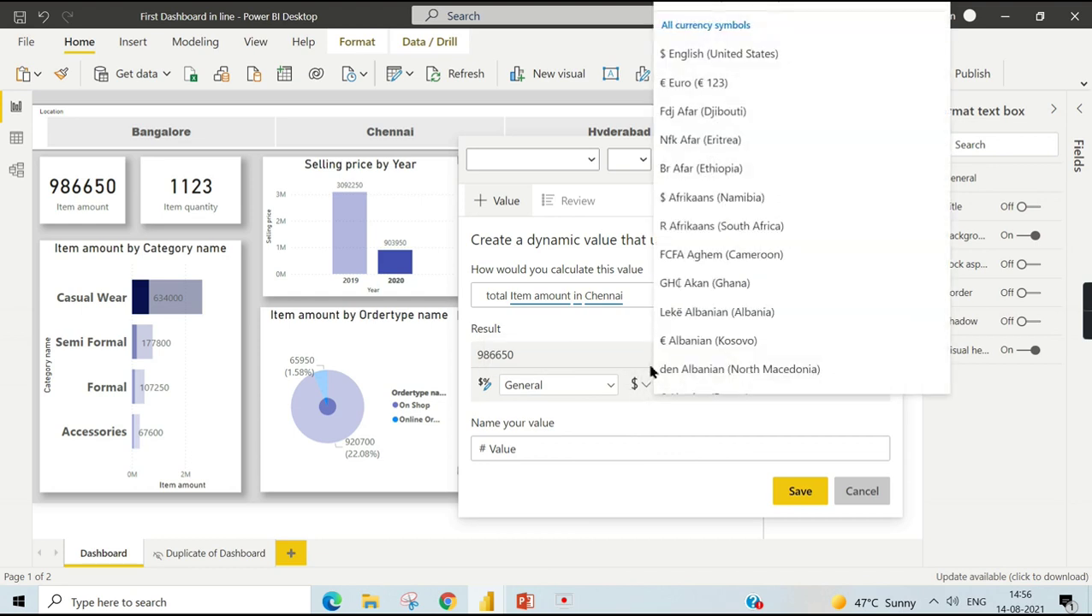
{"action": "left_click", "coordinate": [700, 55]}
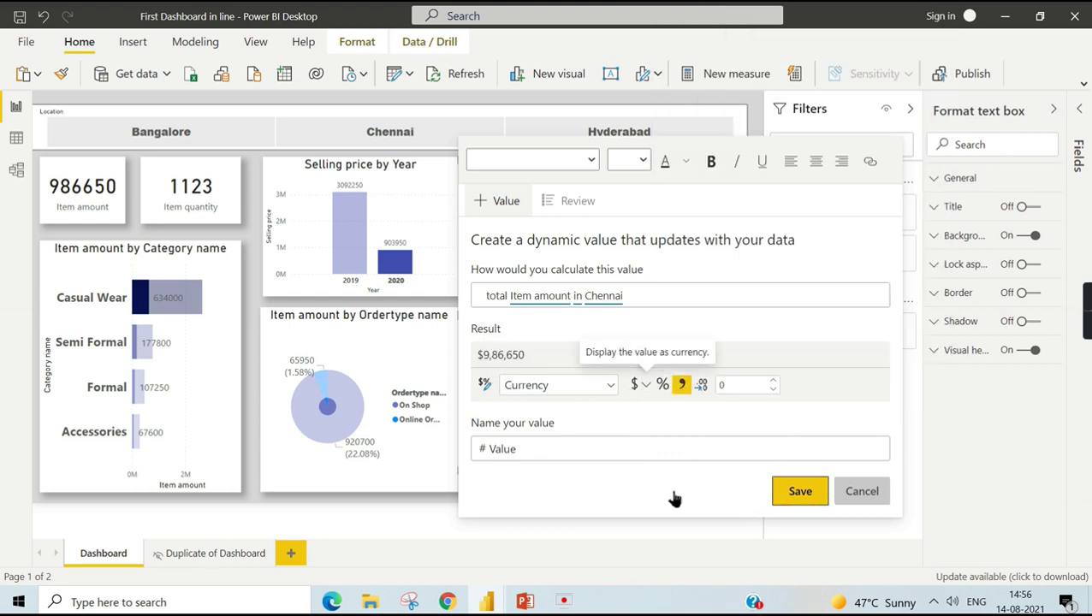
{"action": "key", "text": "Return"}
- Set the currency value at the end of the total sales line to font size 16
{"action": "scroll", "coordinate": [633, 366], "scroll_direction": "down", "scroll_amount": 1}
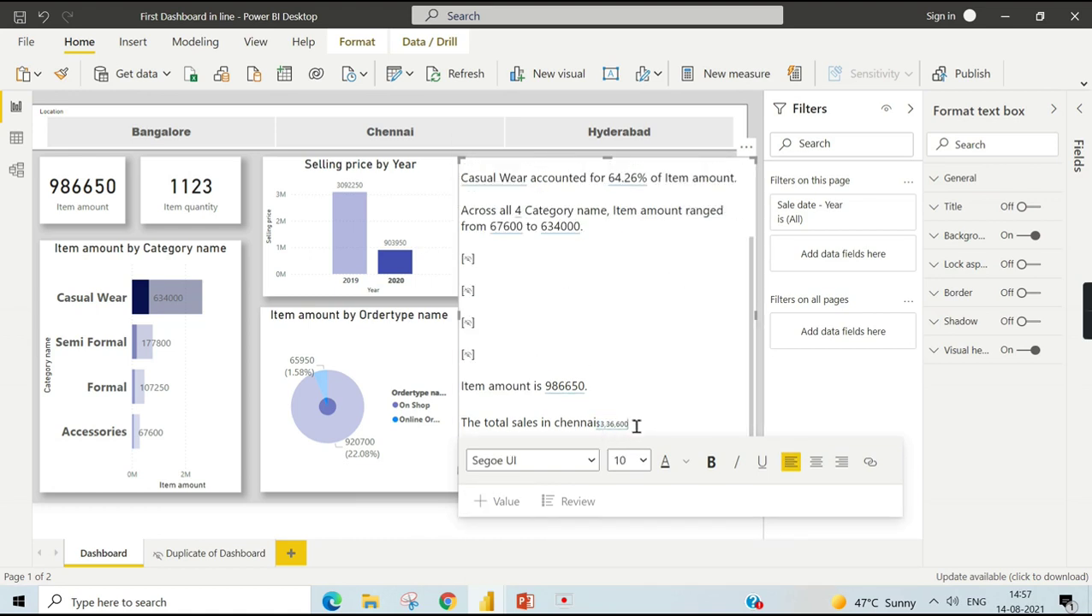
{"action": "left_click_drag", "start_coordinate": [596, 424], "coordinate": [657, 436]}
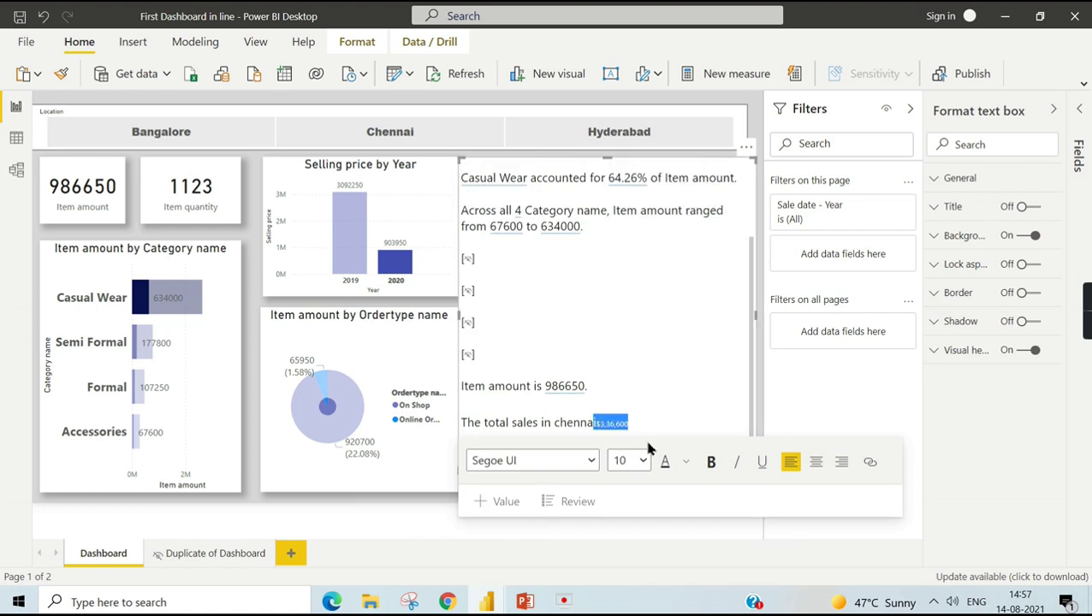
{"action": "left_click", "coordinate": [640, 461]}
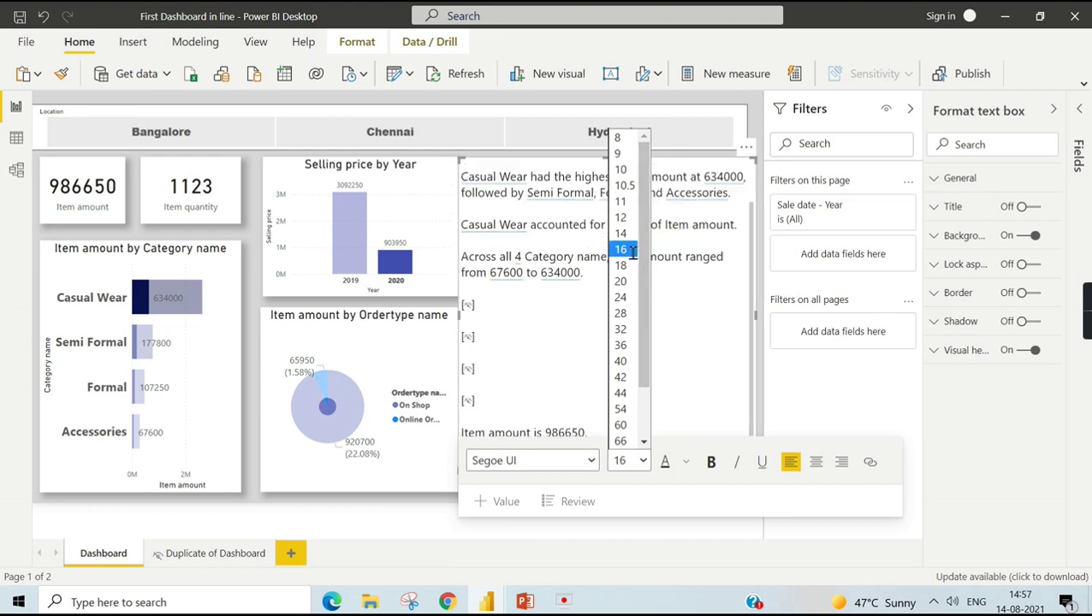
{"action": "left_click", "coordinate": [631, 249]}
{"action": "left_click", "coordinate": [692, 411]}
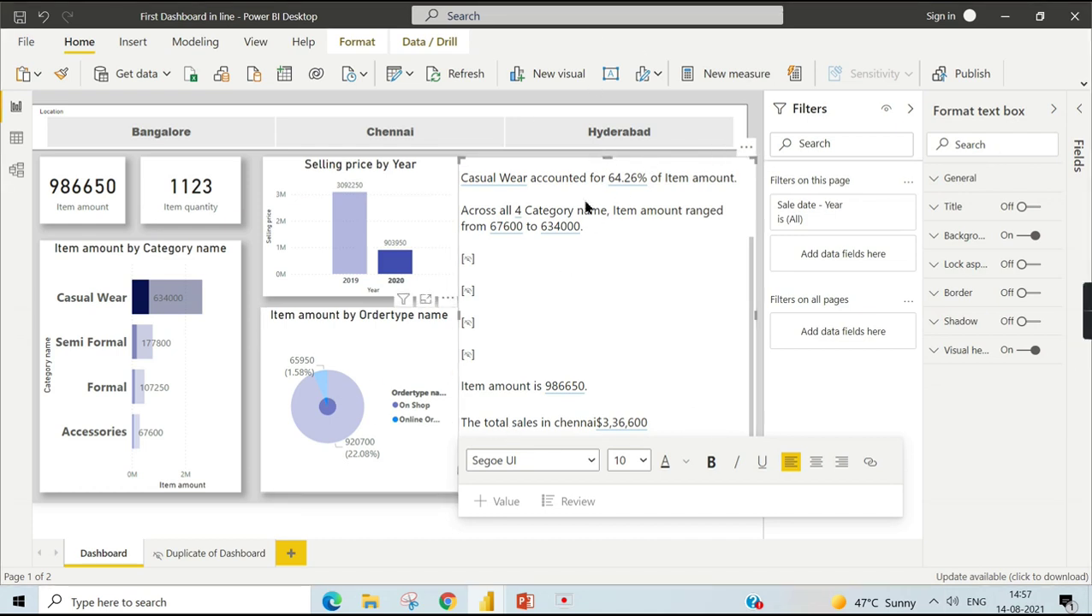
- Clear the cross-filtering between the charts and delete the smart narrative from the dashboard
{"action": "left_click", "coordinate": [334, 411]}
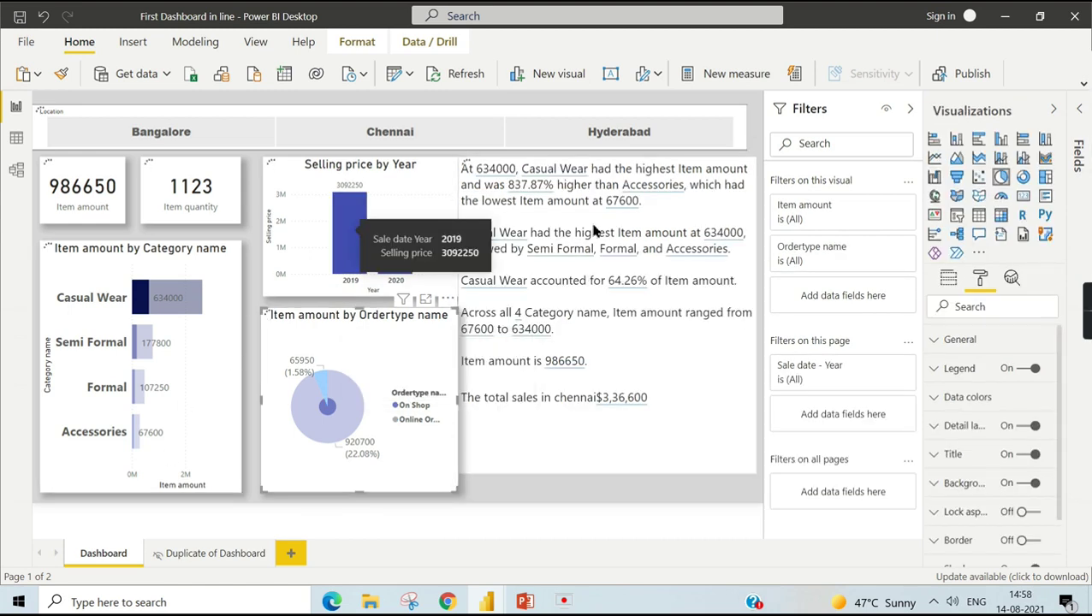
{"action": "left_click", "coordinate": [749, 160]}
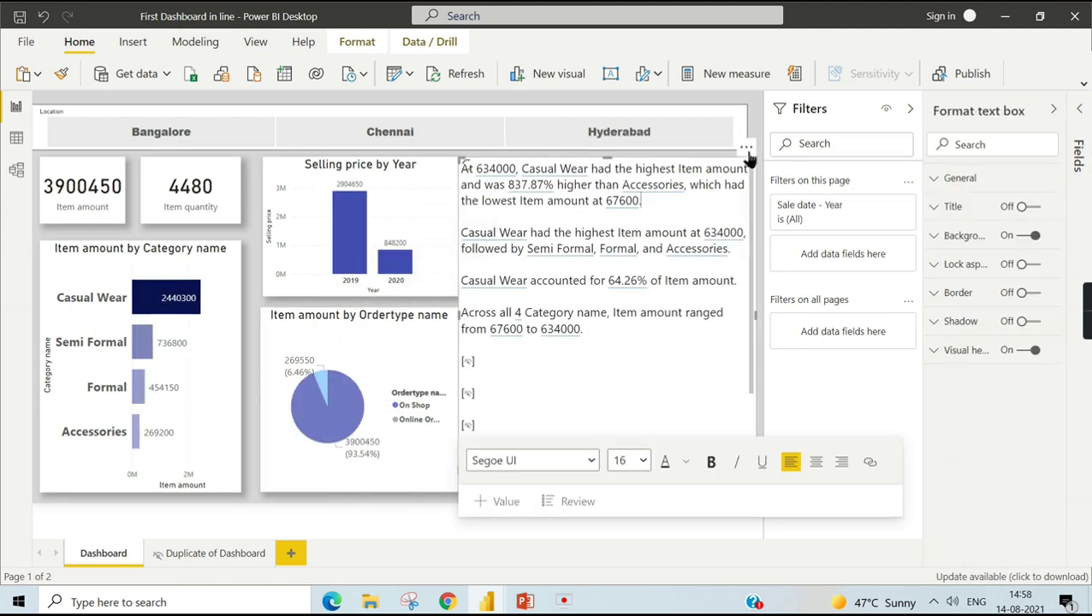
{"action": "left_click", "coordinate": [748, 154]}
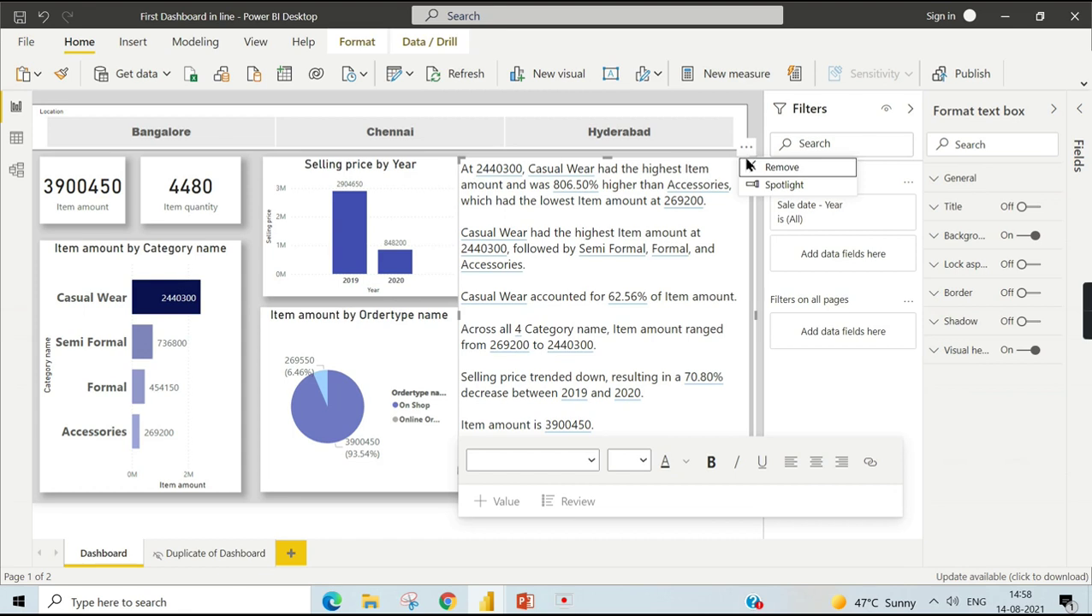
{"action": "key", "text": "Escape"}
{"action": "key", "text": "Delete"}
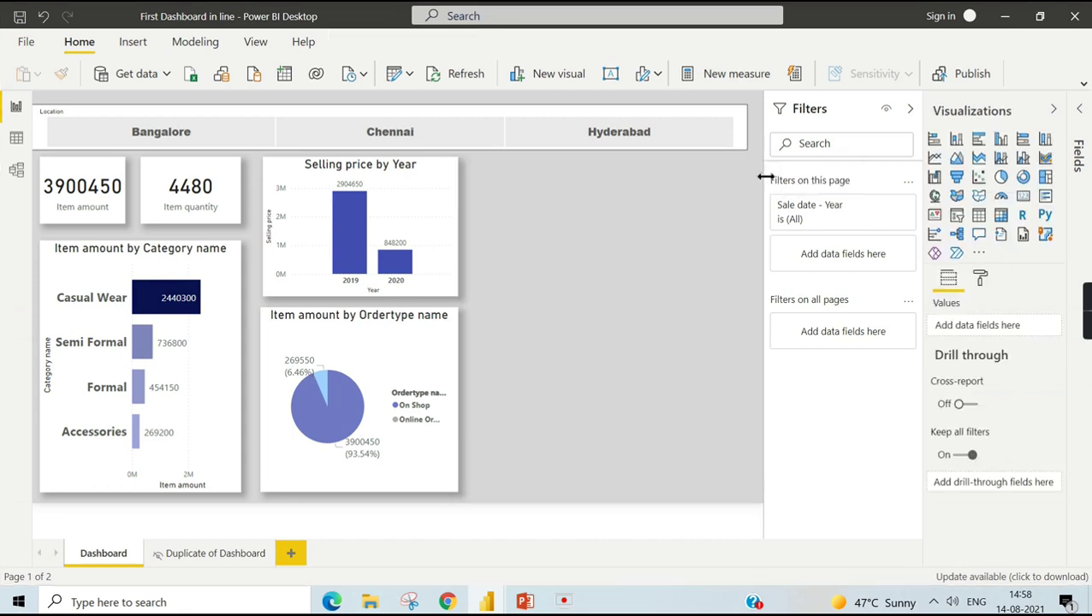
- Summarize the Item amount by Category name chart as a narrative, and make the narrative box taller, with a gap beside the charts
{"action": "left_click", "coordinate": [194, 261]}
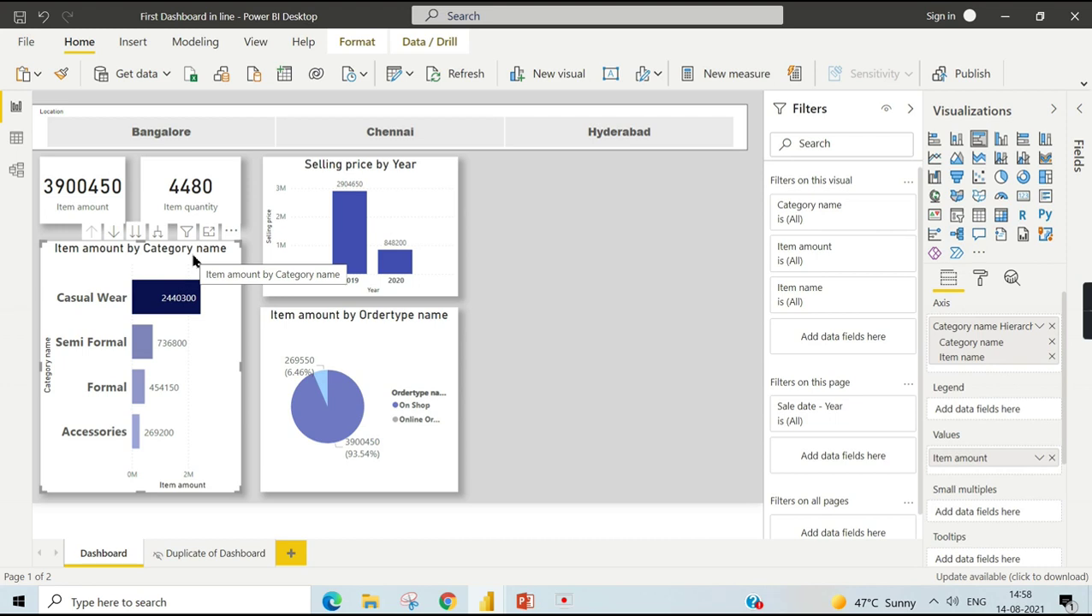
{"action": "right_click", "coordinate": [191, 250]}
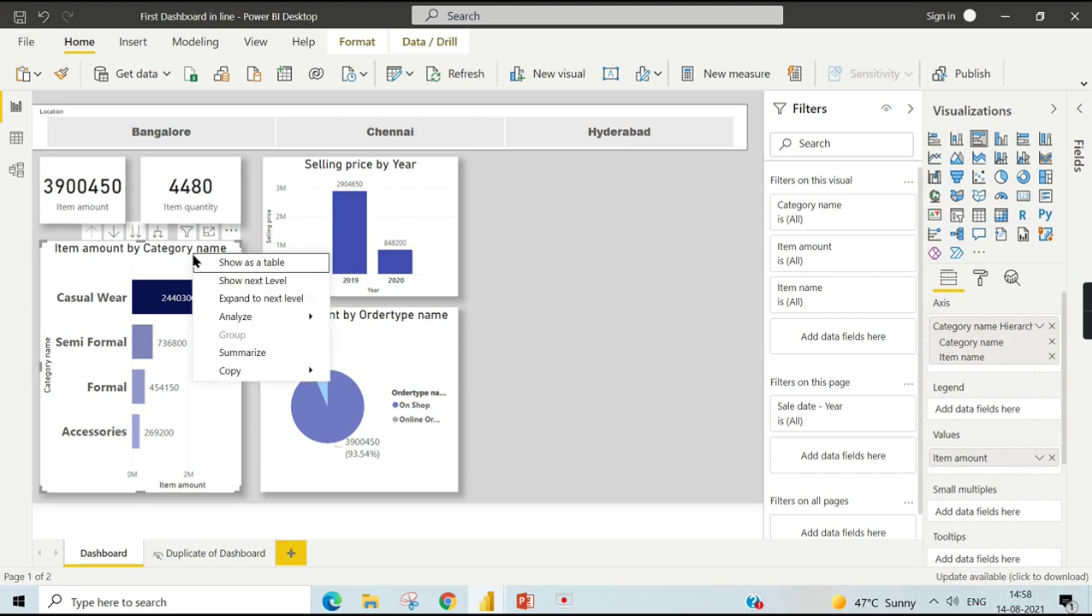
{"action": "left_click", "coordinate": [259, 358]}
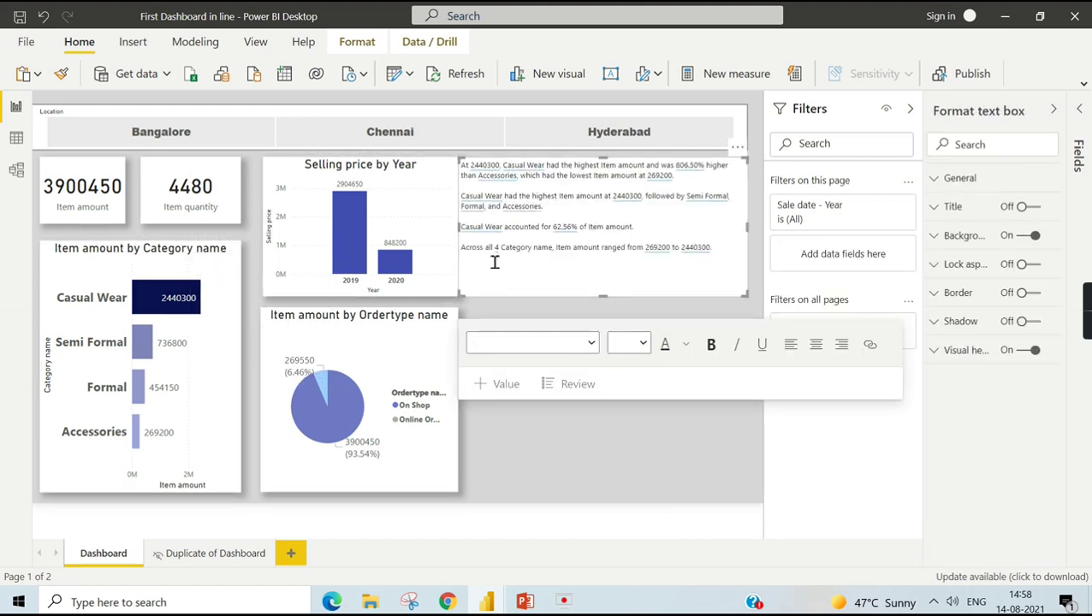
{"action": "left_click_drag", "start_coordinate": [479, 299], "coordinate": [482, 336]}
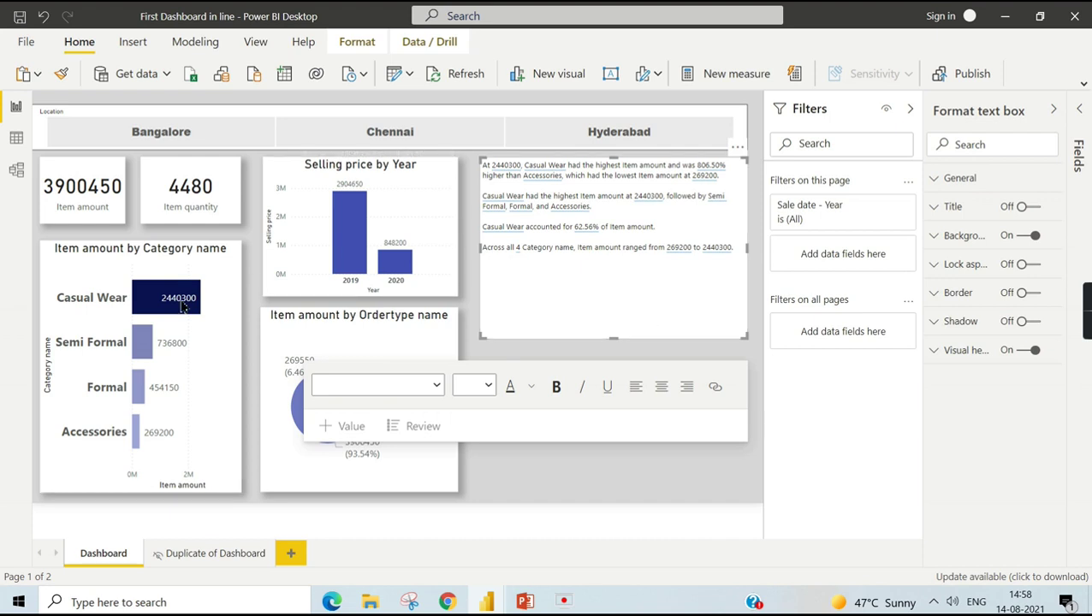
{"action": "left_click", "coordinate": [726, 473]}
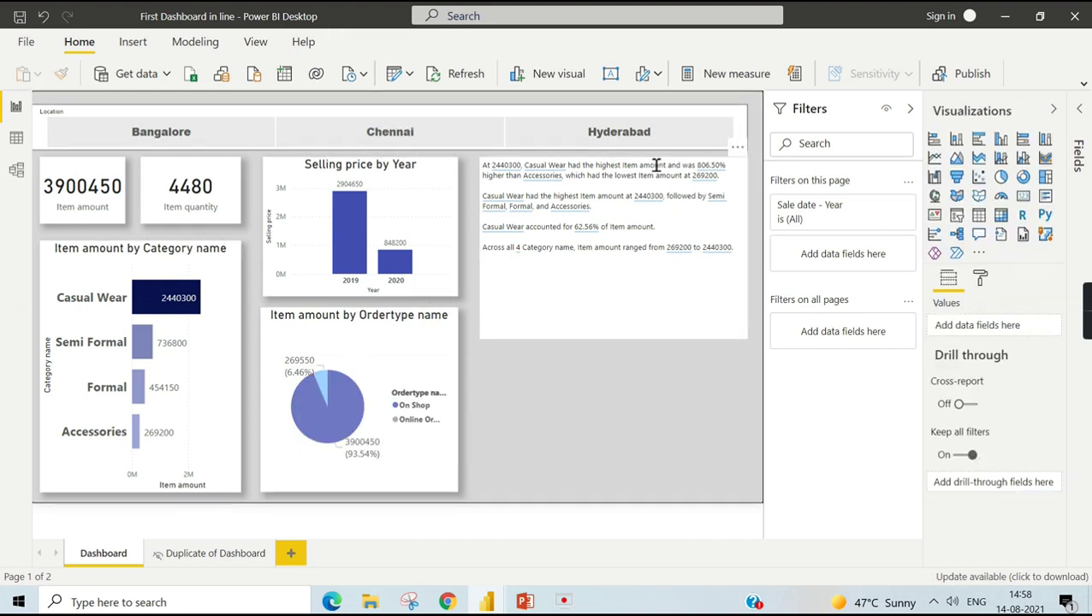
- Collapse the Filters pane and turn on the shadow for the category summary's narrative box
{"action": "left_click", "coordinate": [661, 163]}
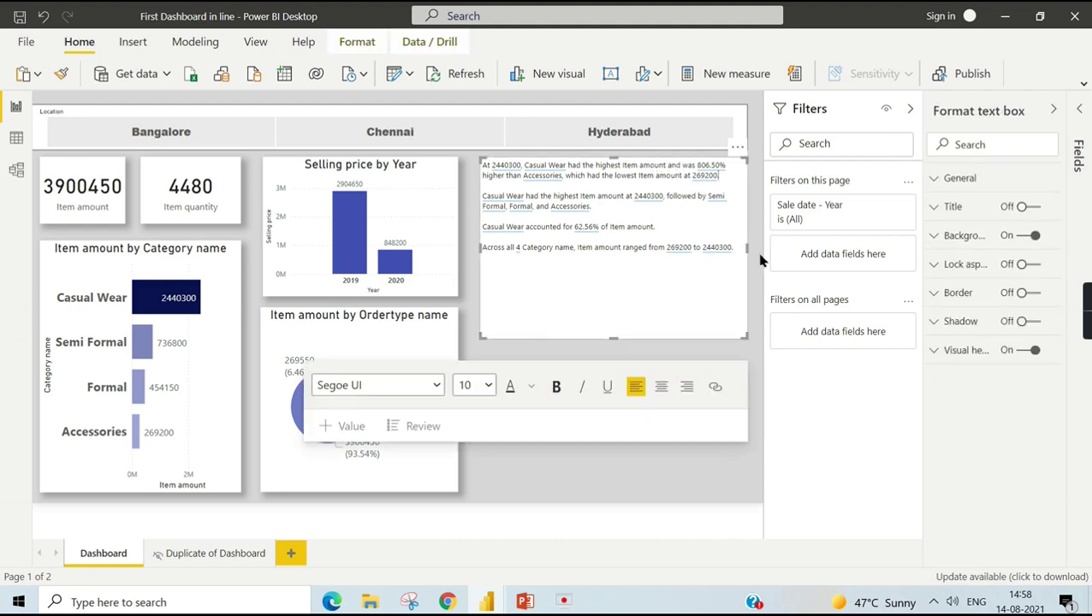
{"action": "left_click", "coordinate": [910, 109]}
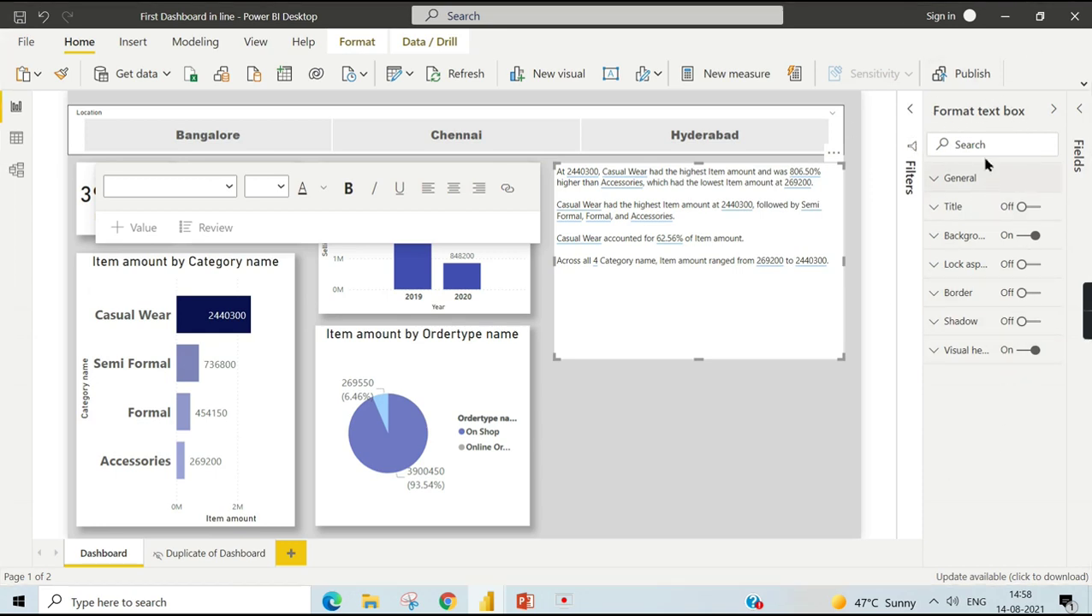
{"action": "left_click", "coordinate": [1024, 321]}
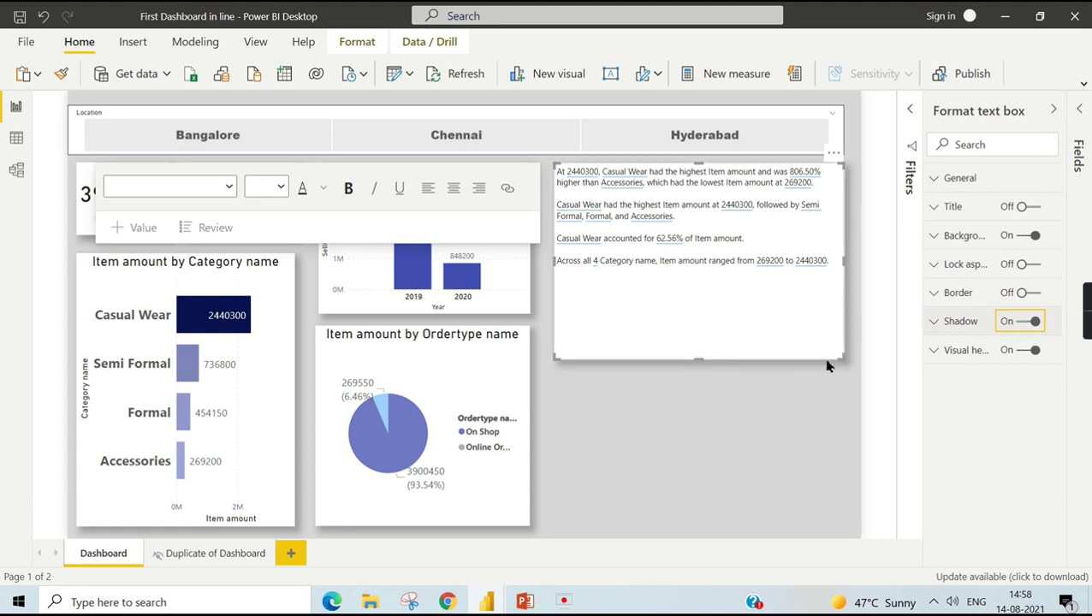
{"action": "left_click", "coordinate": [987, 179]}
{"action": "left_click", "coordinate": [989, 182]}
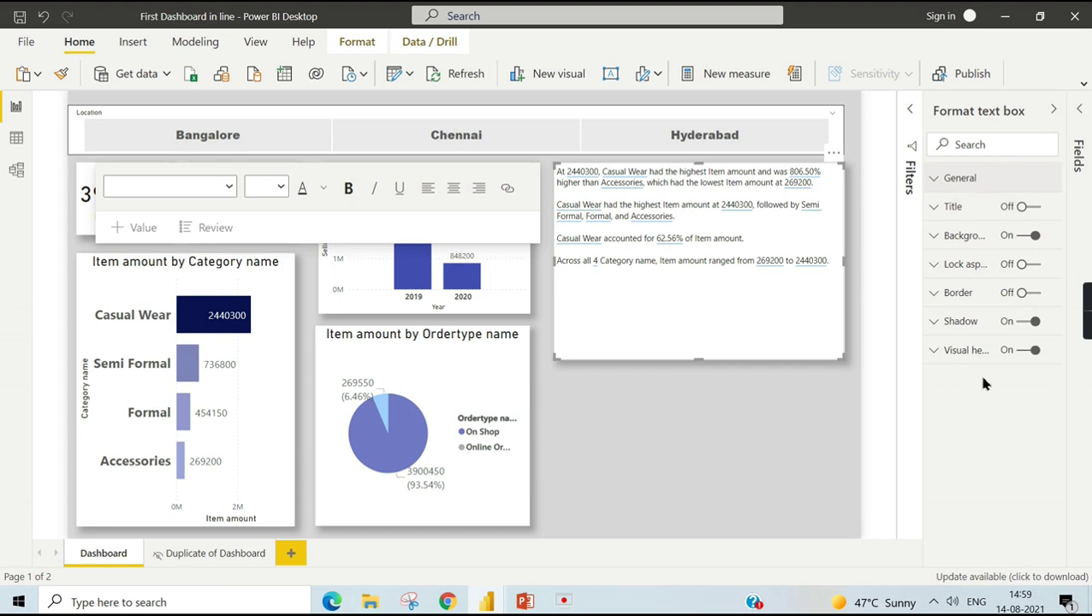
{"action": "left_click", "coordinate": [698, 285]}
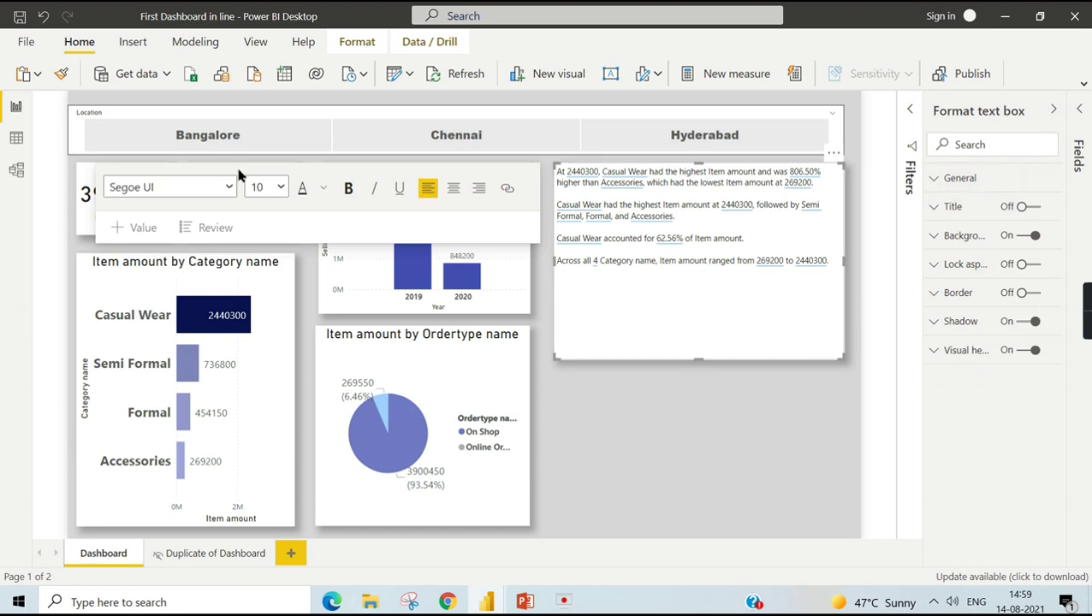